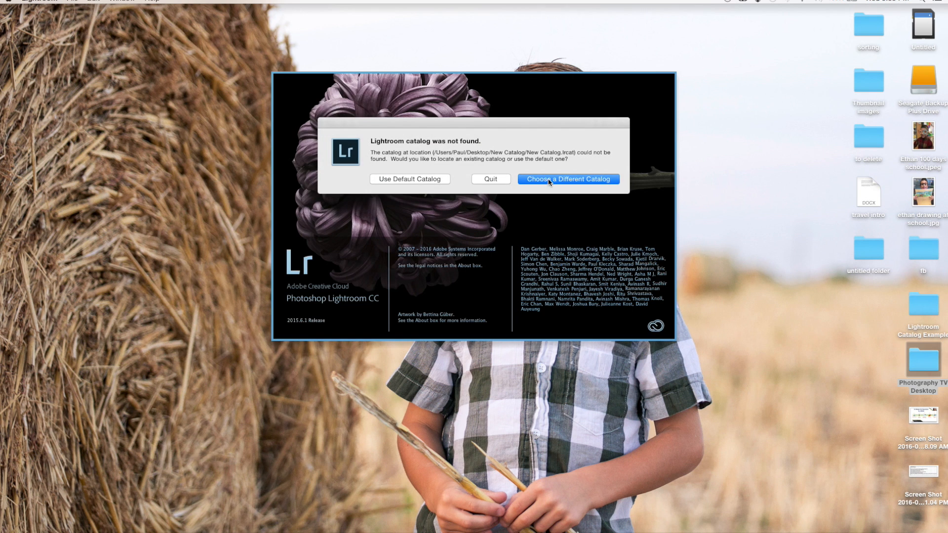
Choose a different catalog in place of the missing one and open Lightroom Catalog Disc 2-2.lrcat
left_click(547, 179)
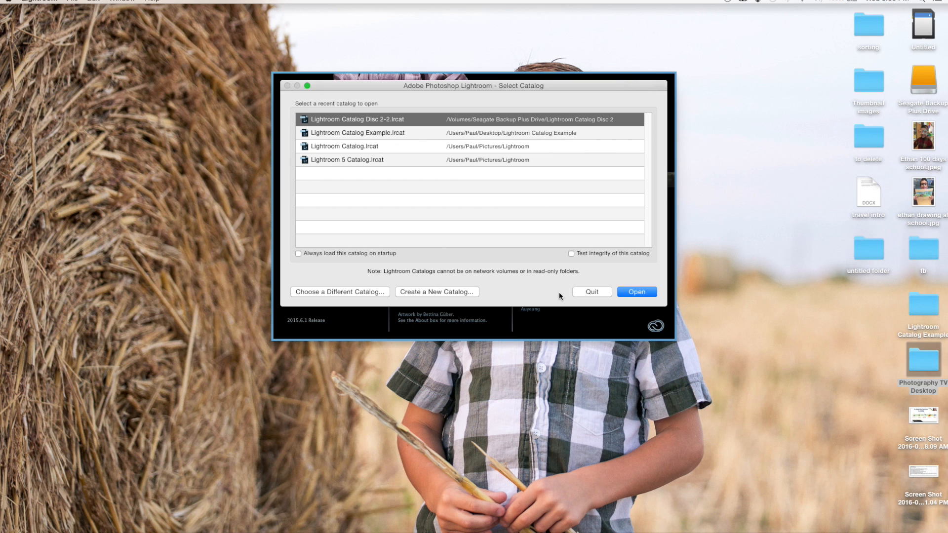
left_click(628, 293)
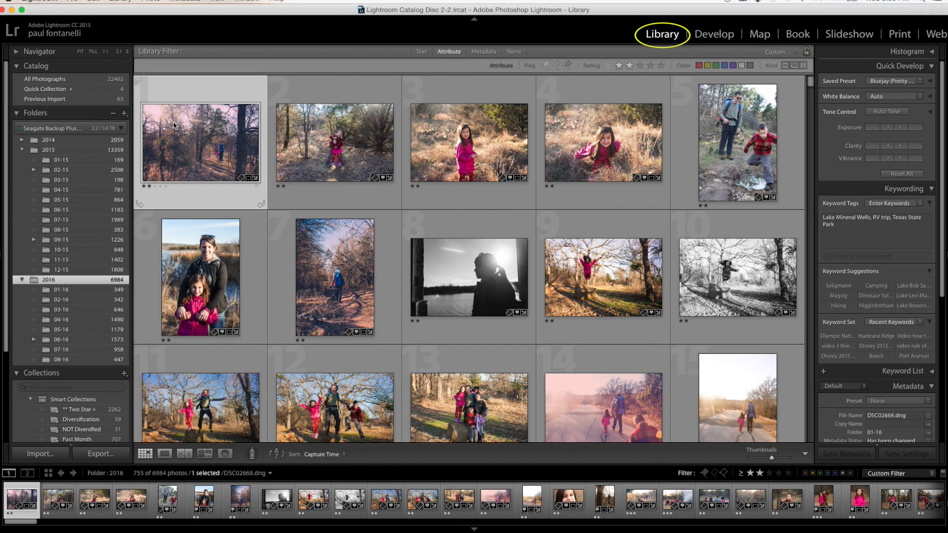
left_click(41, 453)
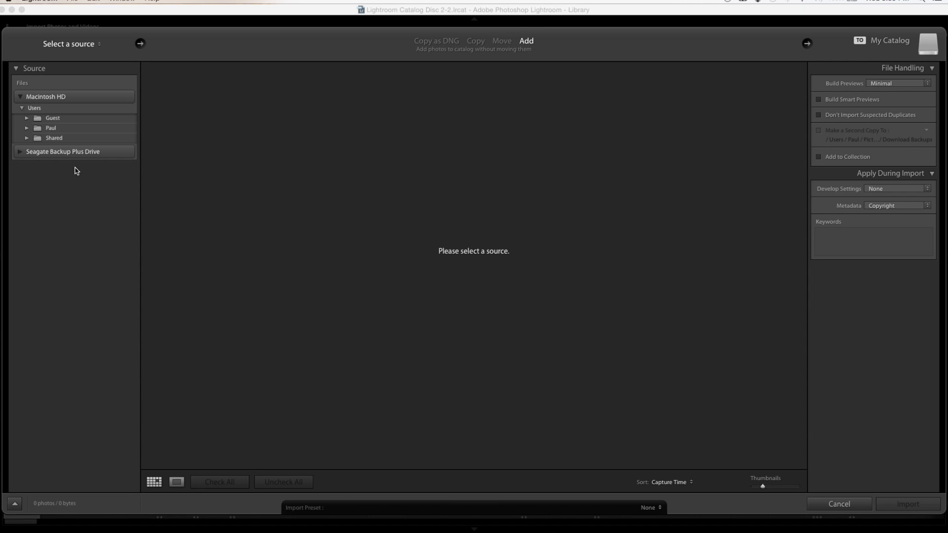
left_click(20, 152)
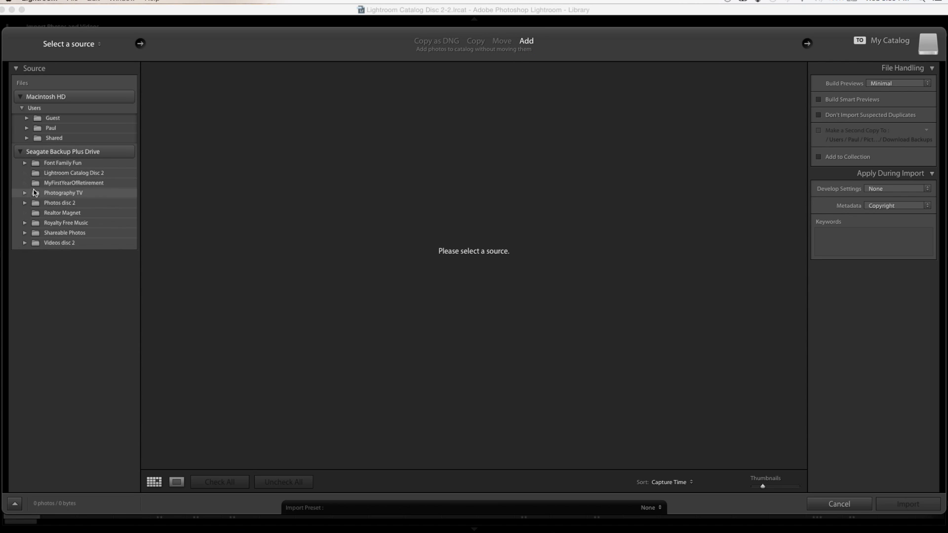
left_click(25, 203)
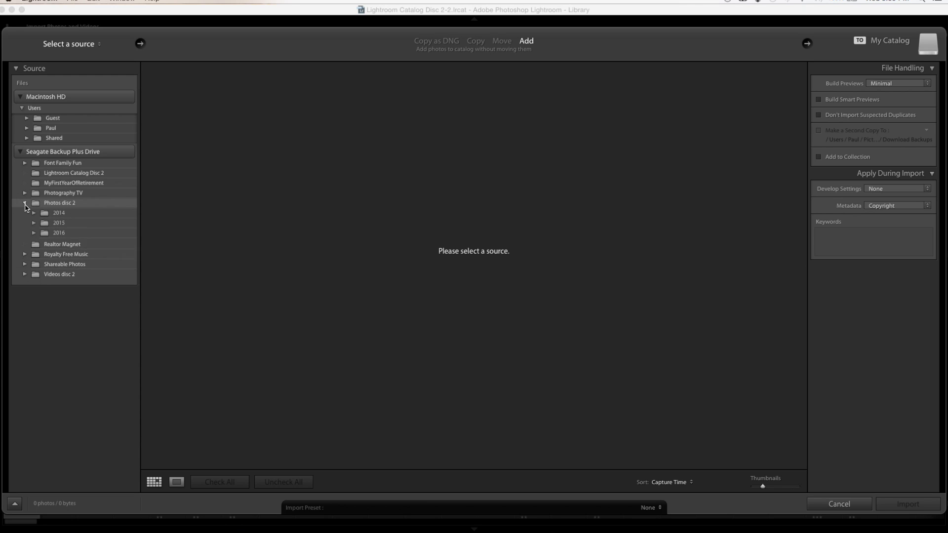
left_click(91, 231)
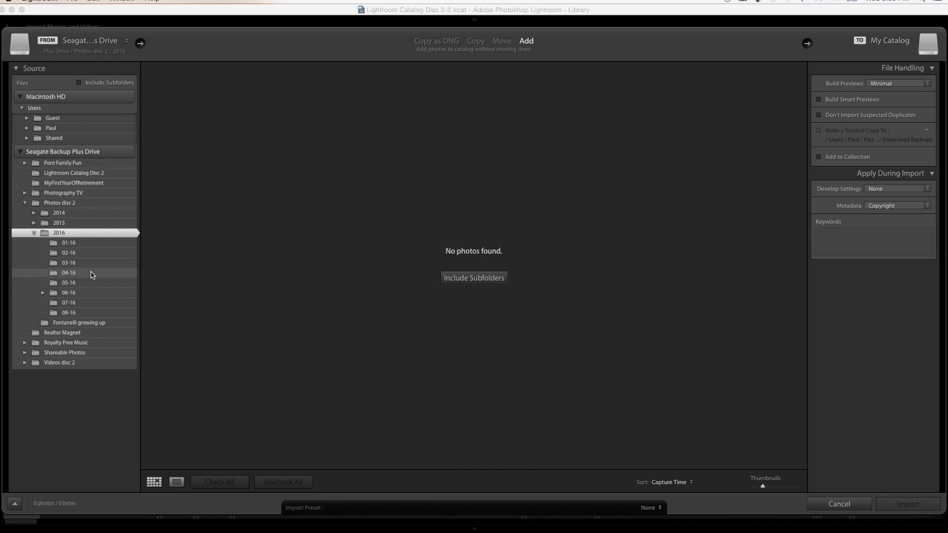
left_click(89, 285)
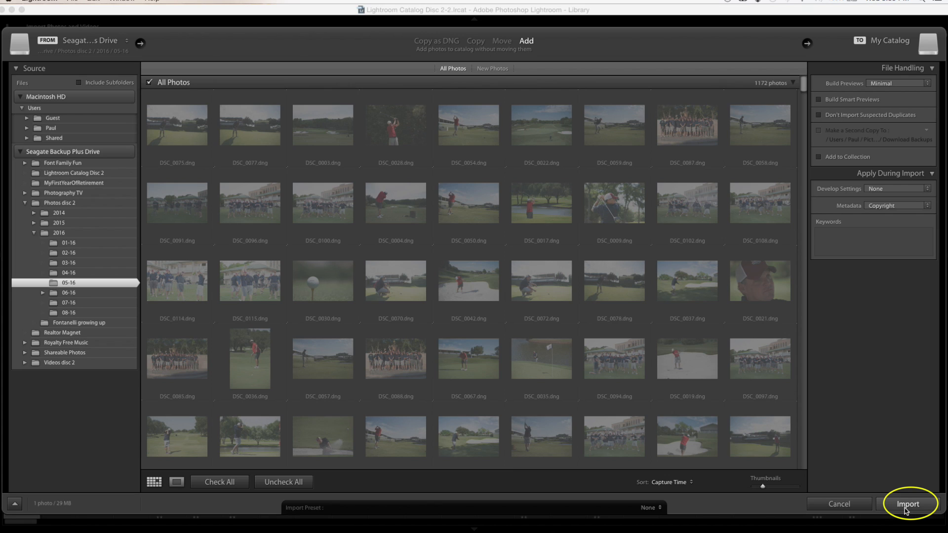
left_click(859, 503)
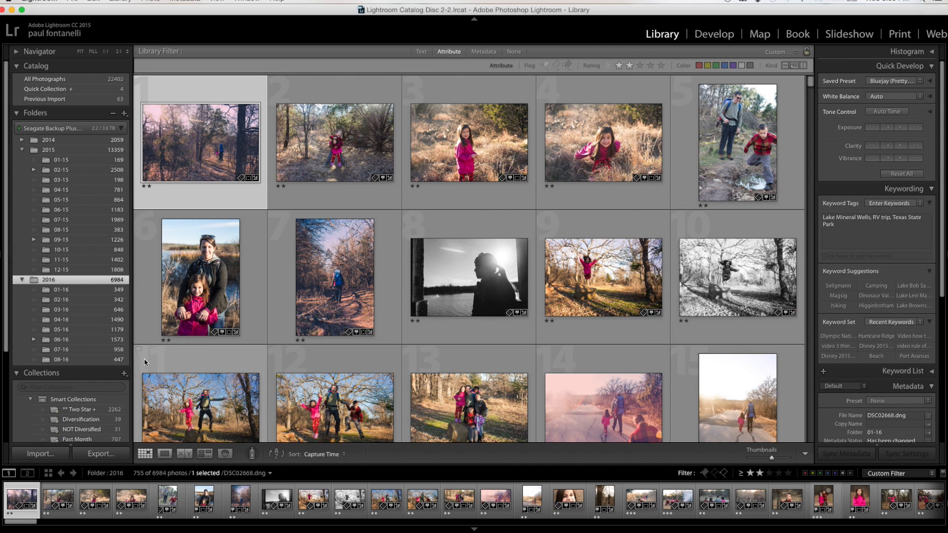
Start importing the photos from the Untitled memory card, with the import method set to Copy as DNG
left_click(41, 454)
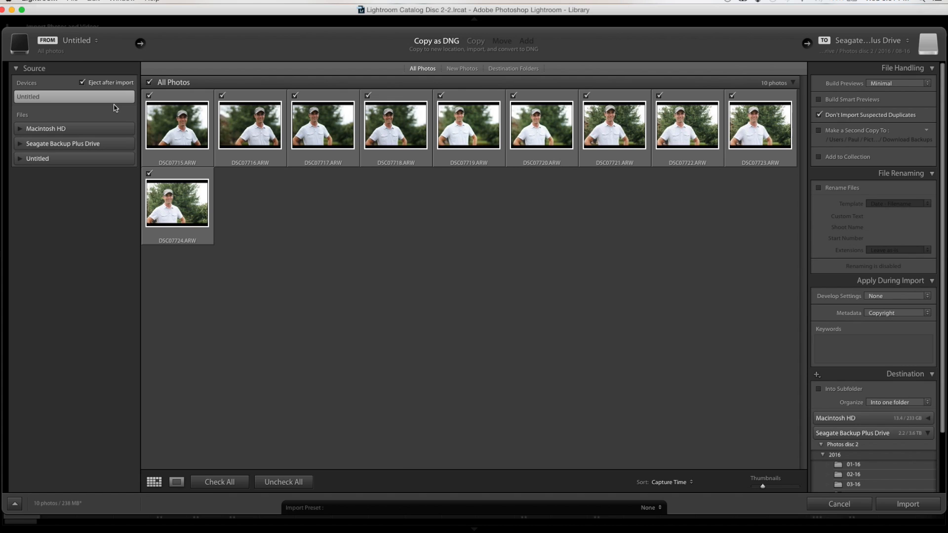
left_click(474, 43)
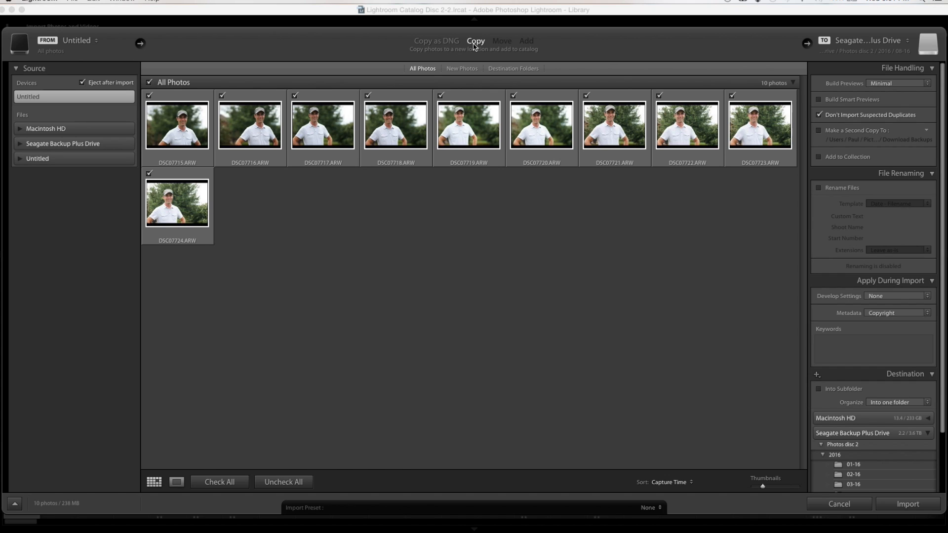
left_click(436, 41)
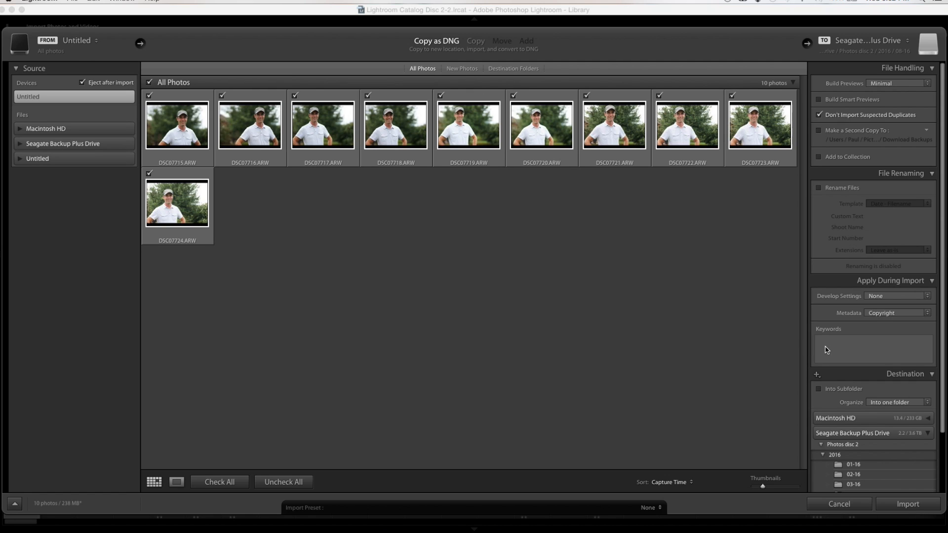
Add the import keywords "Aperture Video Examples" and the photographed person's first name, separated by a comma
left_click(842, 355)
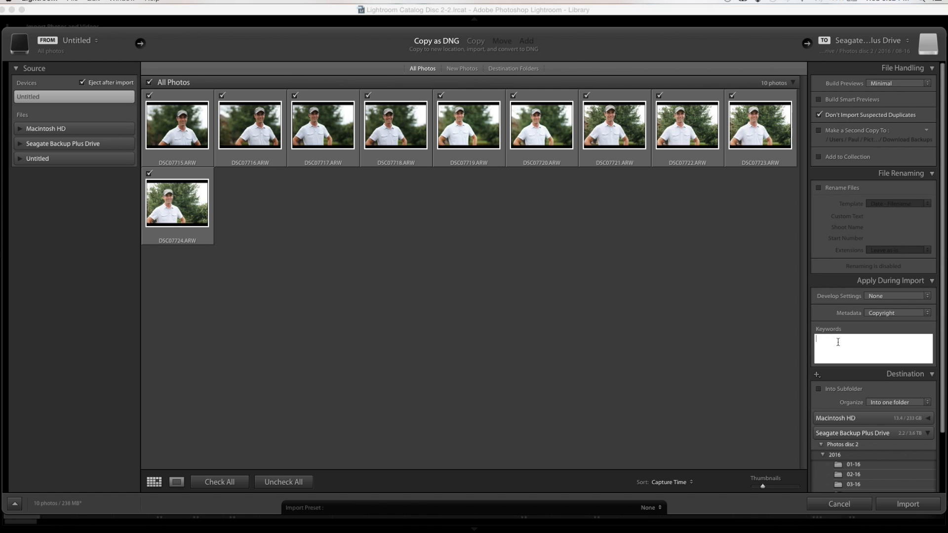
type("Aperture Video Examples, Paul")
key("Return")
left_click(901, 345)
Set the 08-16 folder under Photos disc 2/2016 as the destination and import the photos
scroll(853, 459, "down", 2)
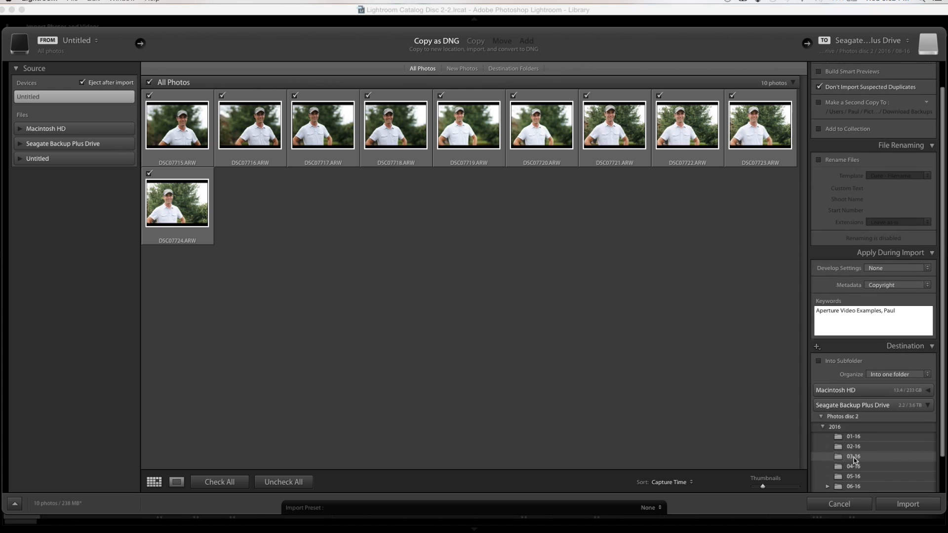
scroll(854, 459, "down", 2)
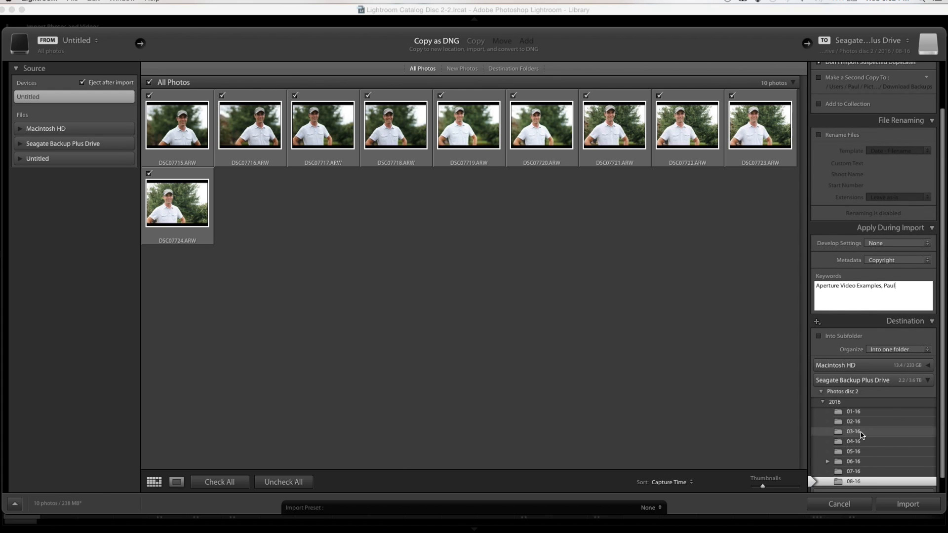
left_click(856, 484)
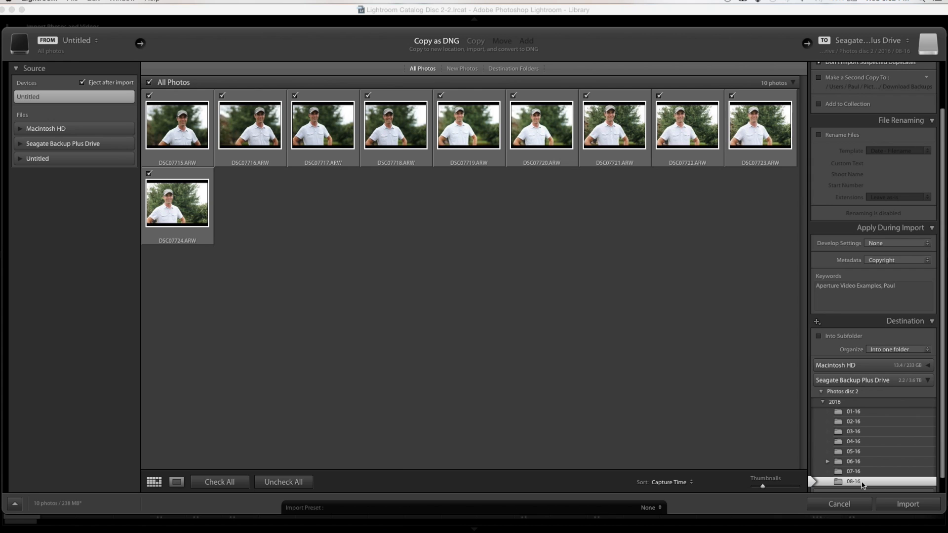
left_click(907, 504)
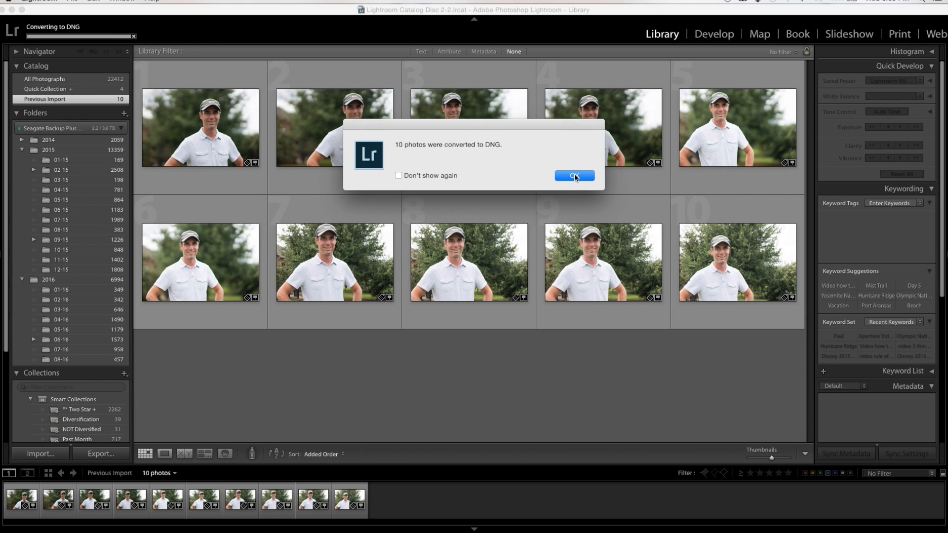
left_click(581, 181)
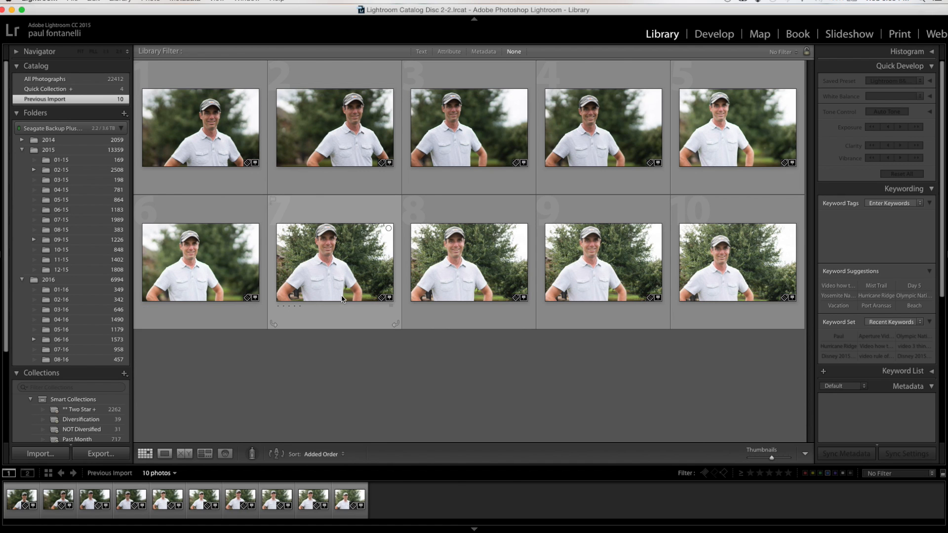
Search all photographs in the catalog for the text "Yosemite"
left_click(63, 80)
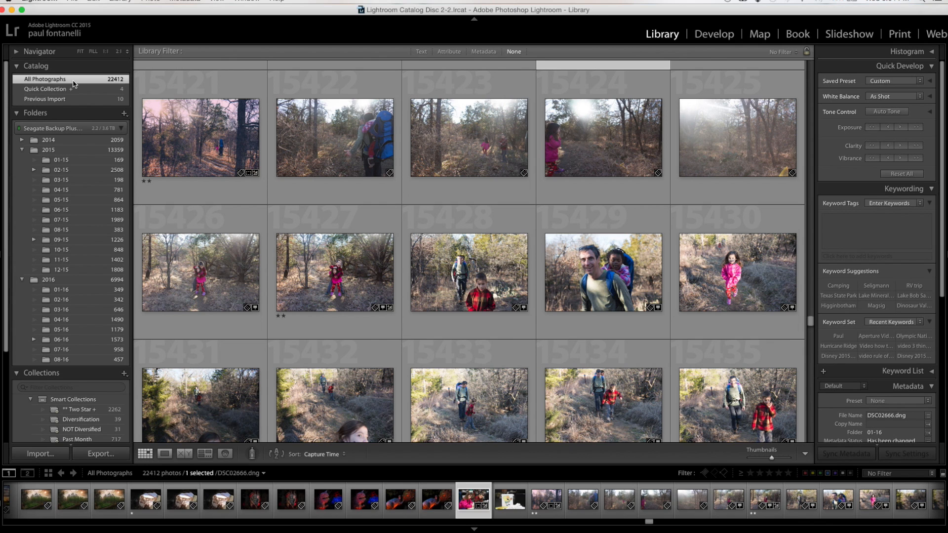
left_click(421, 52)
type("Yose")
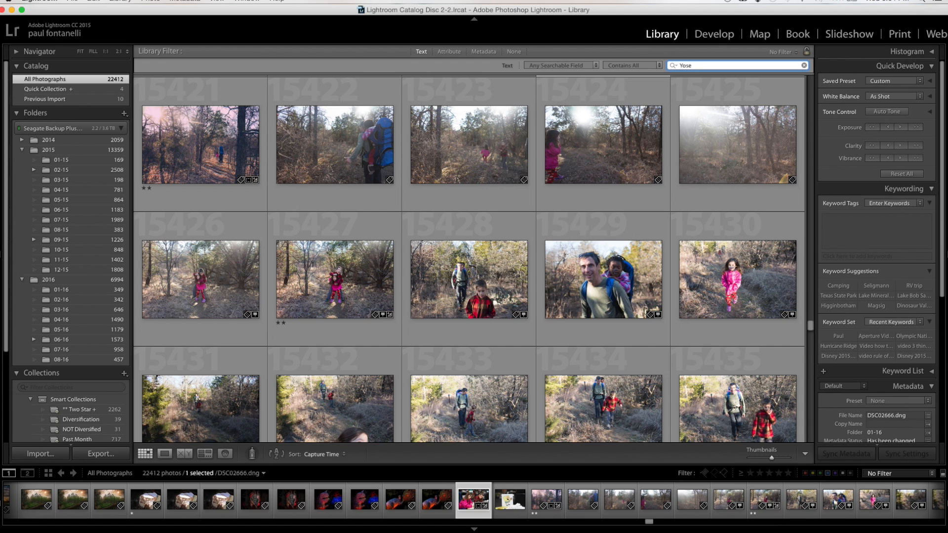
type("mite")
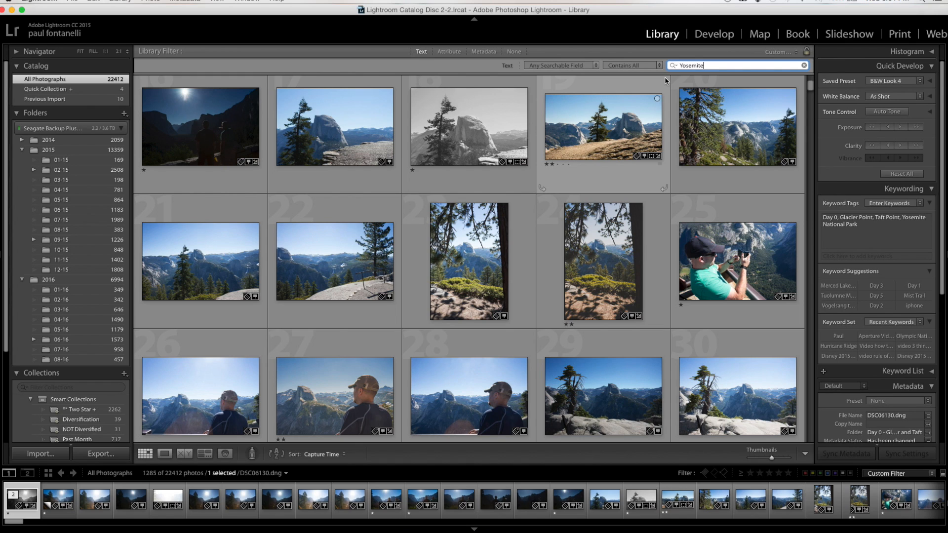
Search all photographs for "Aperture" instead and check the keyword tags of the fifth photo, DSC07719.dng
left_click(711, 65)
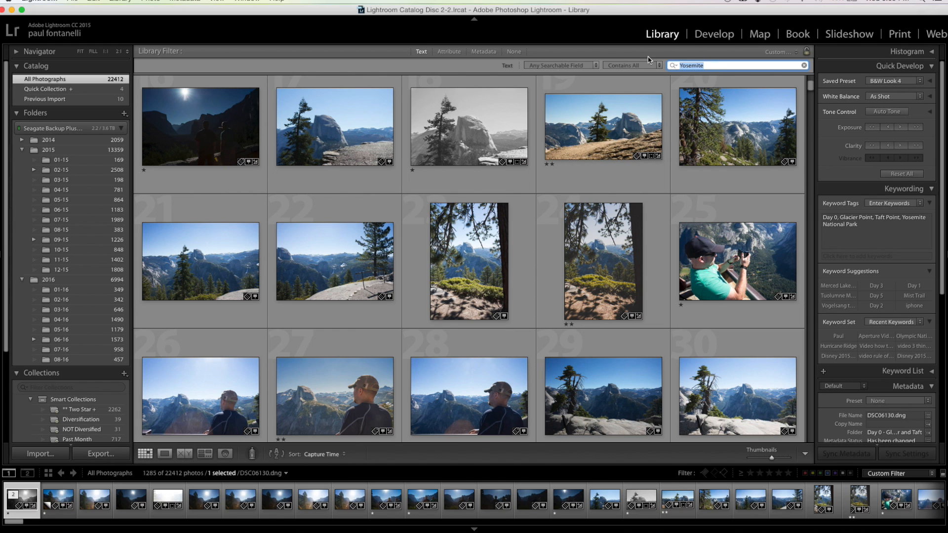
type("Aperture")
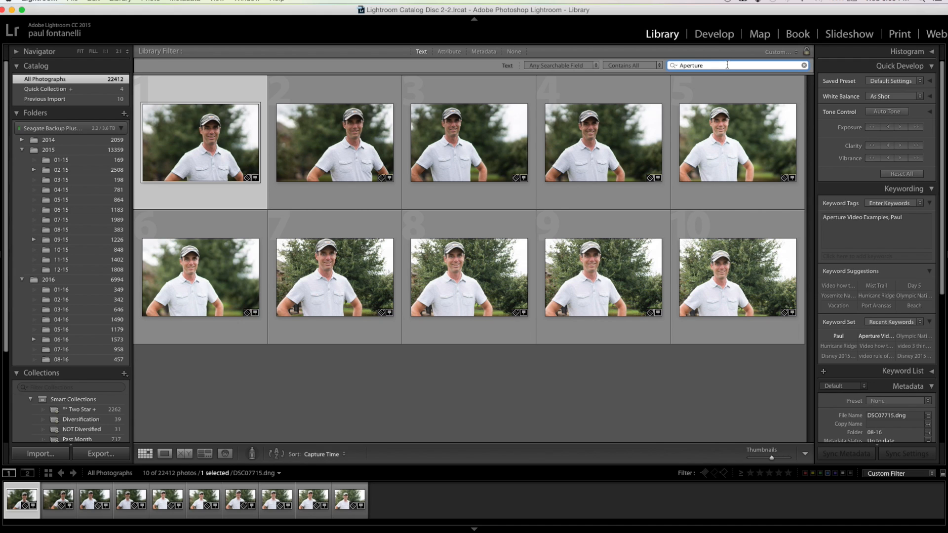
left_click(733, 82)
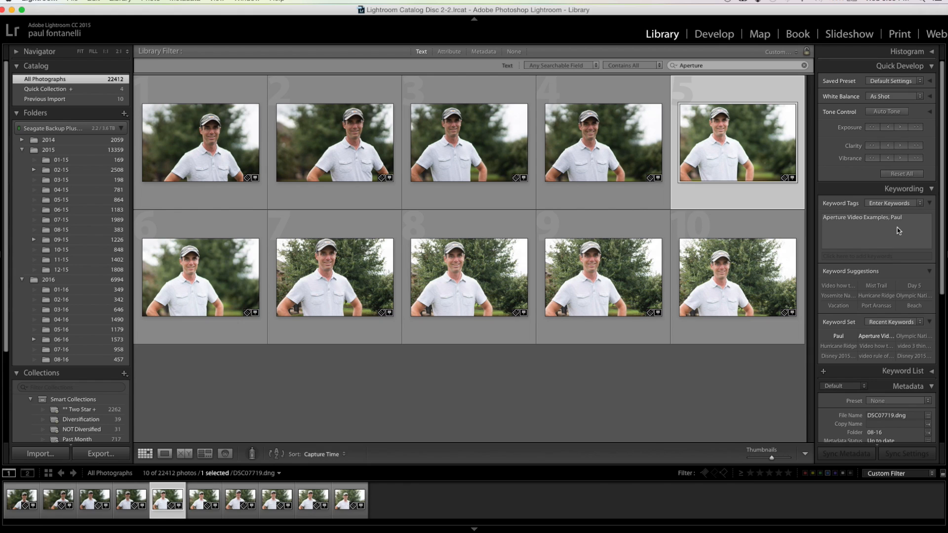
mouse_move(911, 226)
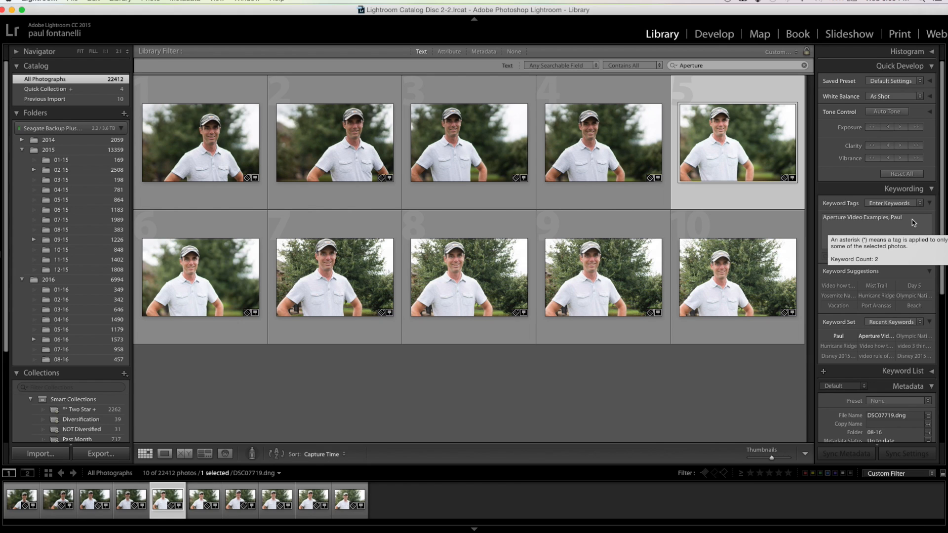
left_click(912, 222)
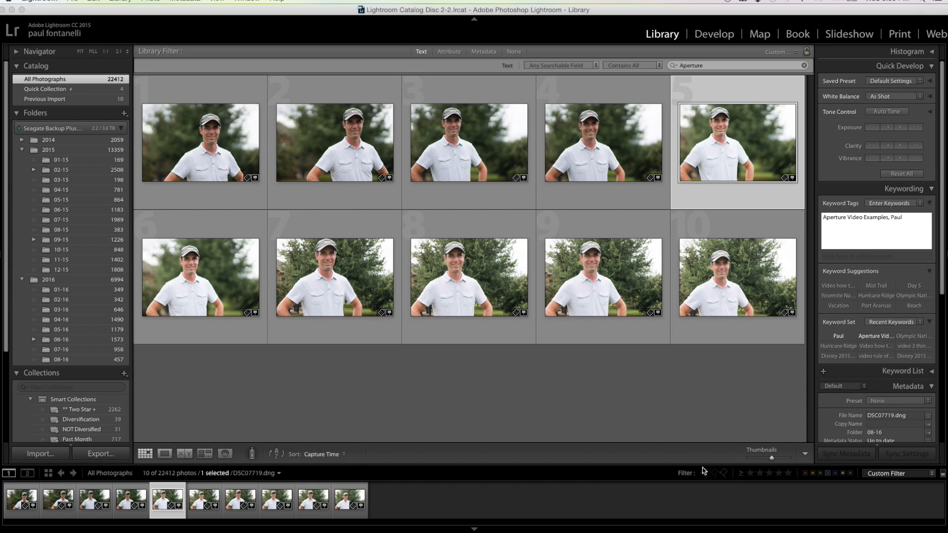
Clear the text search and give the photo DSC07719.dng a two-star rating
left_click(804, 67)
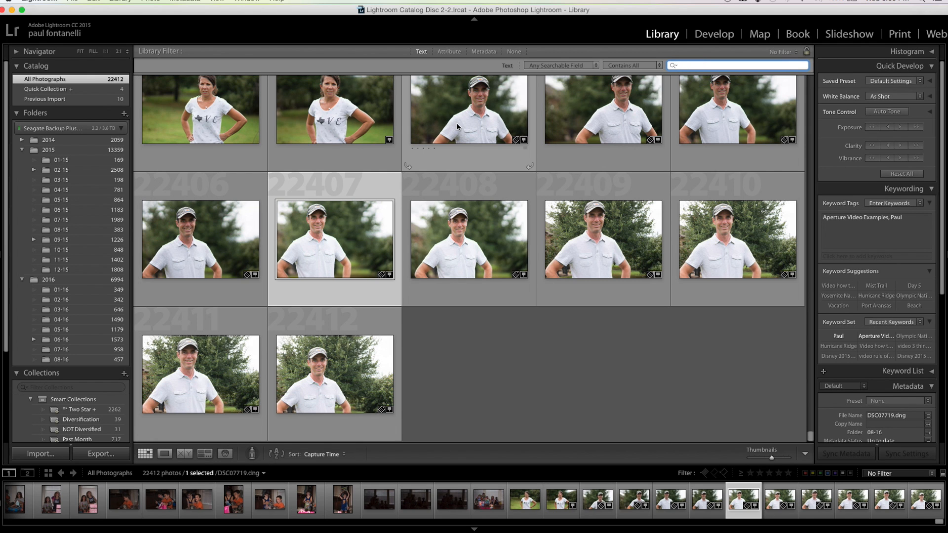
left_click(461, 128)
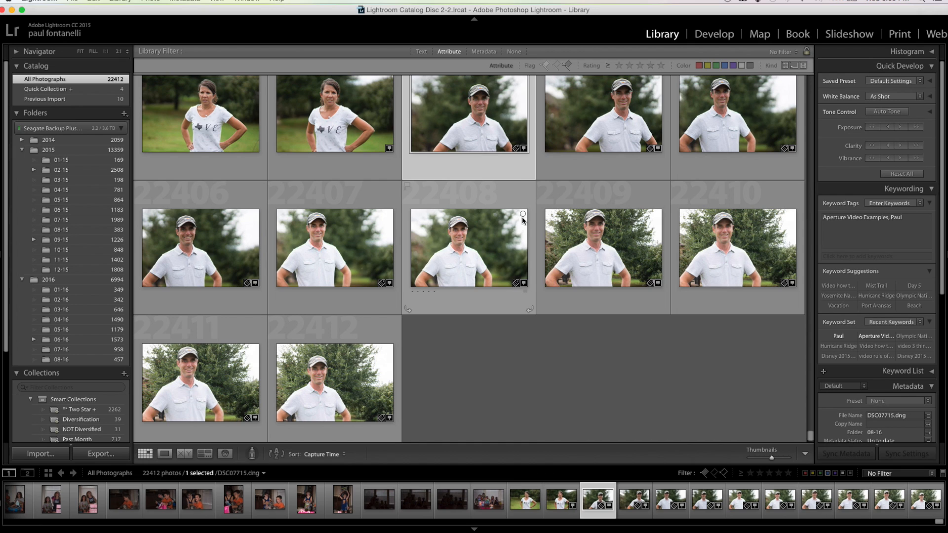
left_click(349, 191)
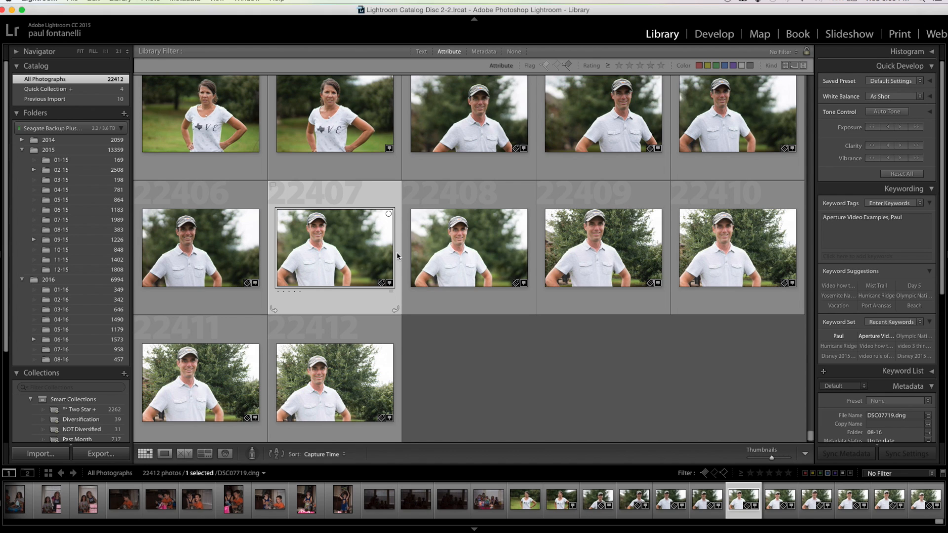
key("2")
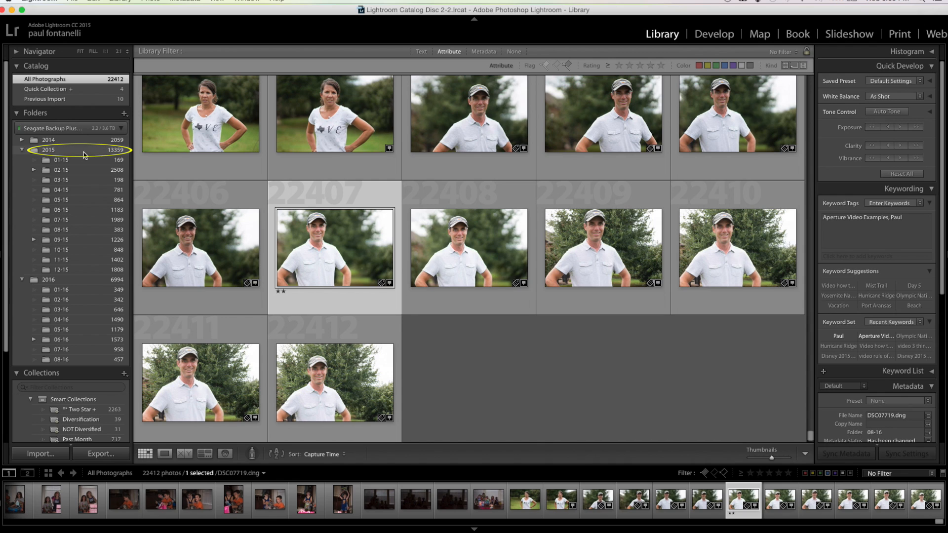
Filter the 2015 folder with the Rated preset, raise the minimum rating to two stars, and browse the filtered photos
left_click(110, 151)
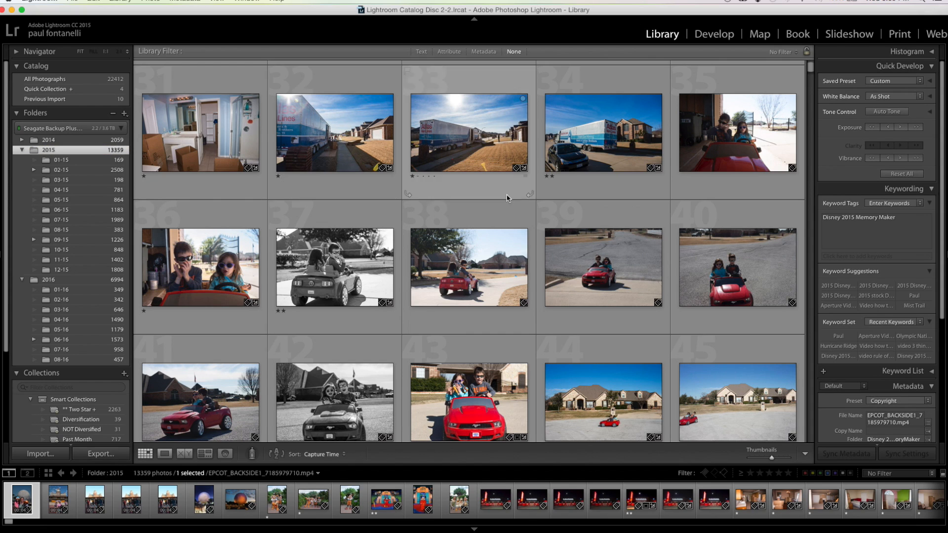
left_click(872, 475)
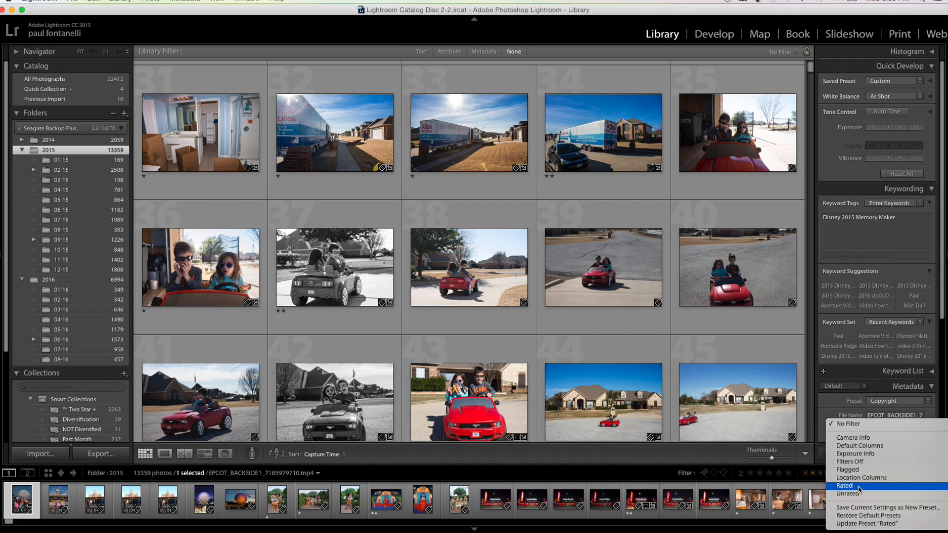
left_click(858, 486)
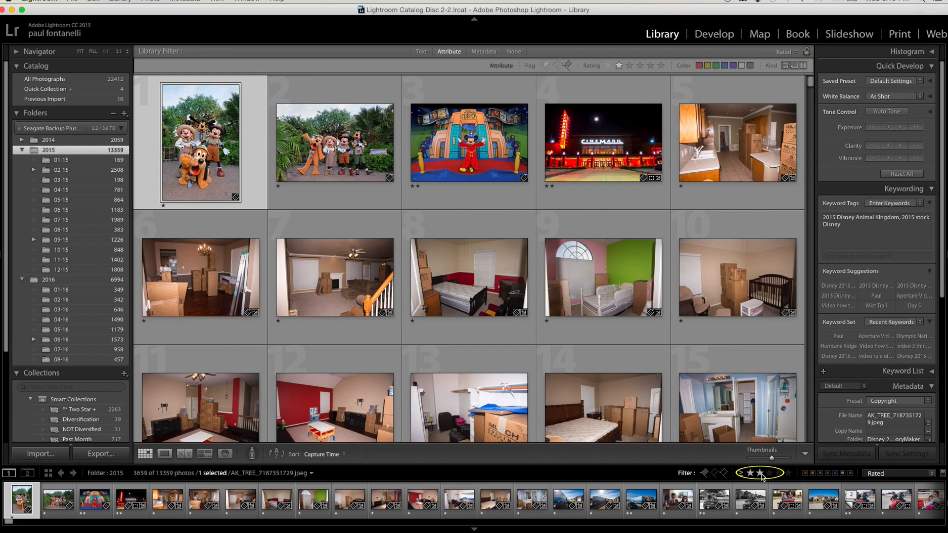
left_click(759, 473)
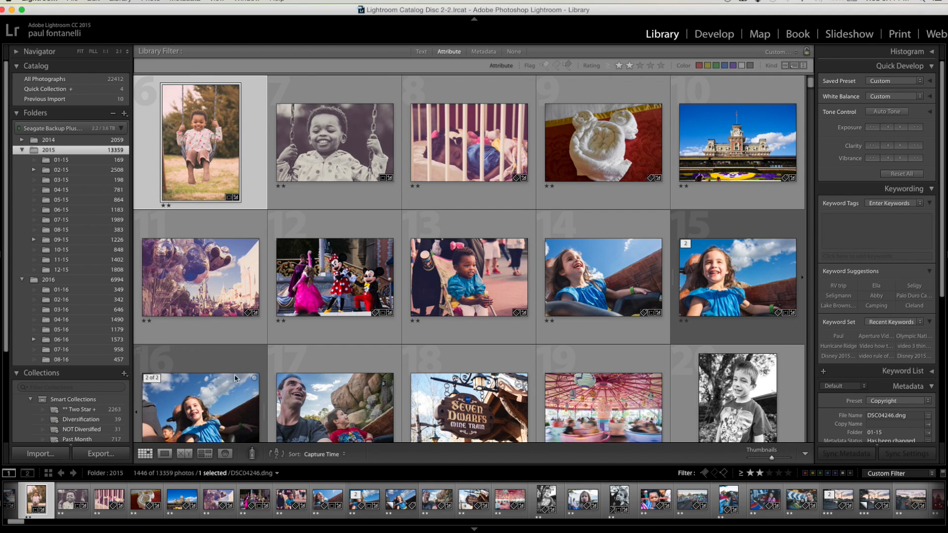
key("j")
scroll(312, 340, "down", 1)
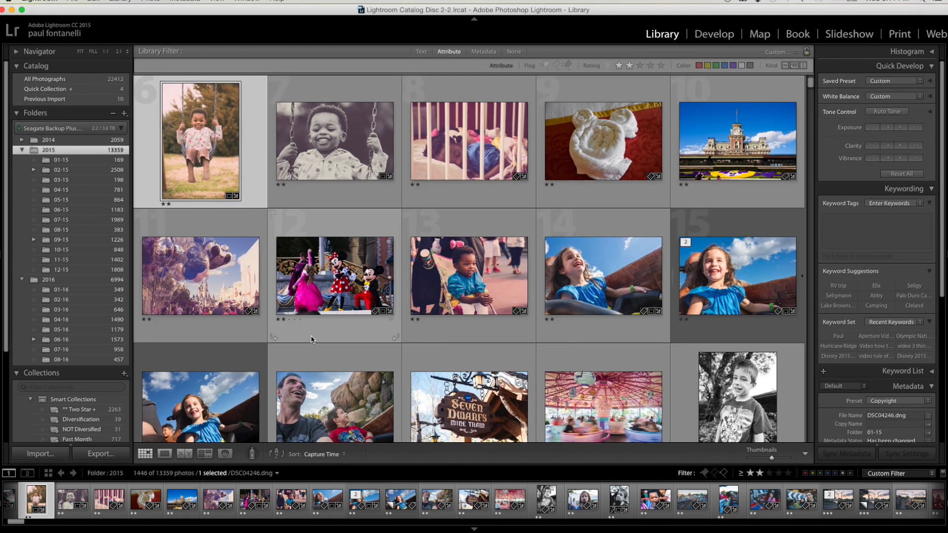
scroll(312, 339, "up", 1)
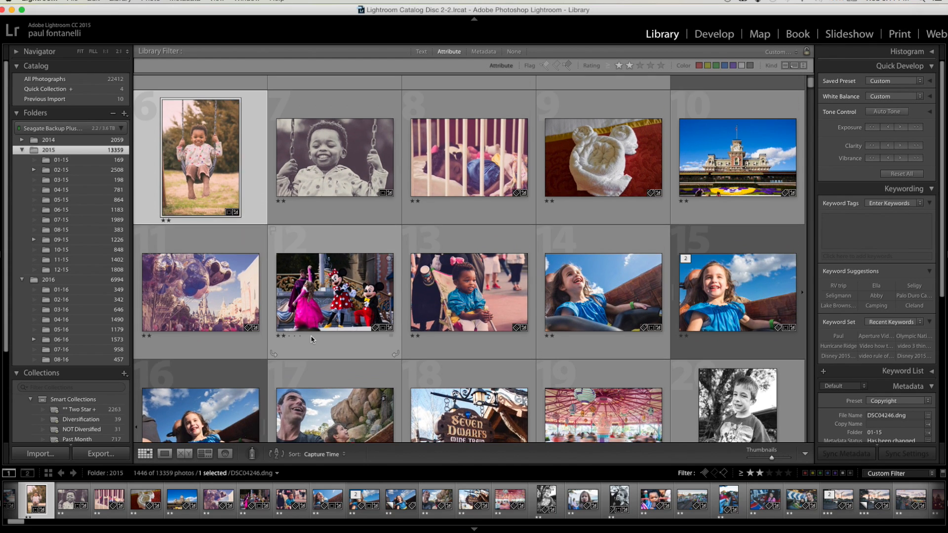
Add text search criteria to the 2015 folder's two-star attribute filter and ready the search field for entry
key("j")
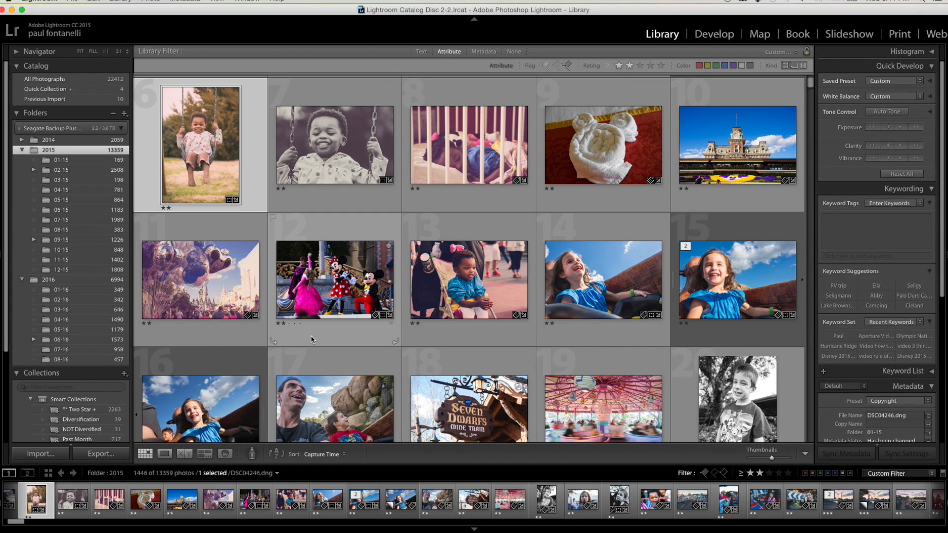
left_click(421, 53)
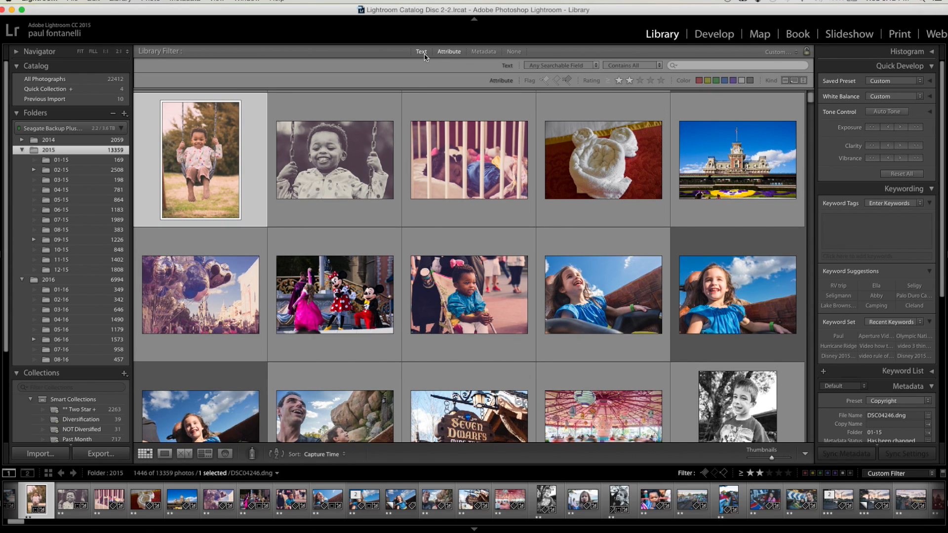
left_click(689, 67)
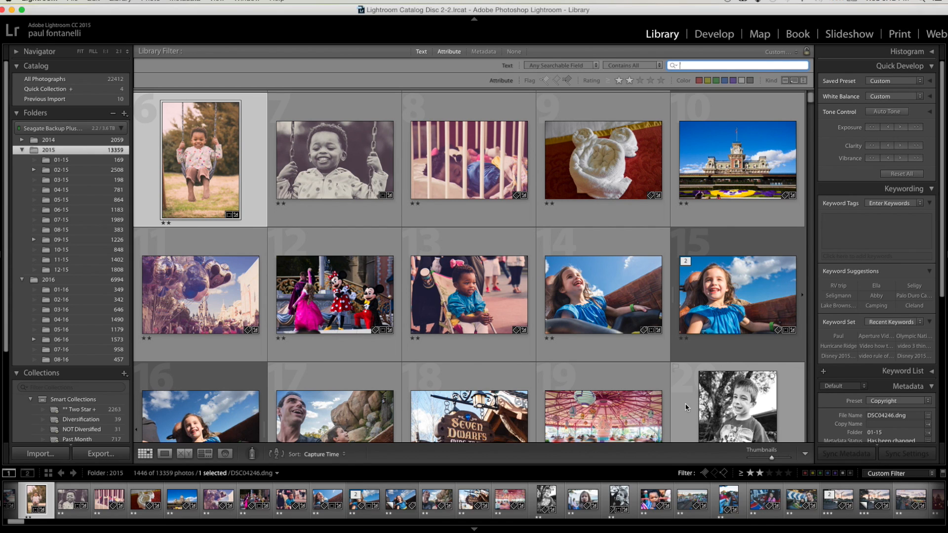
Check the available filter presets, turn the filters off, and search the 2016 folder for the text "Aperture"
left_click(879, 474)
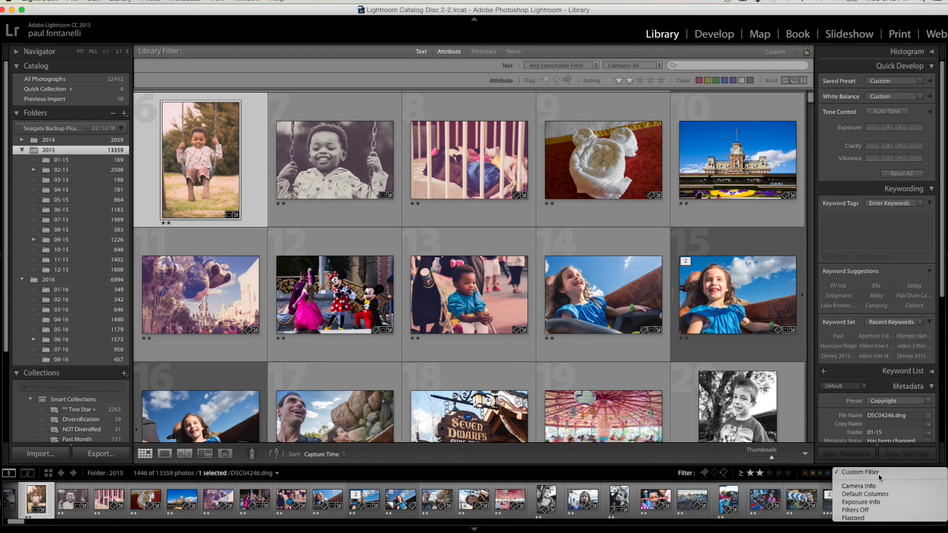
left_click(879, 474)
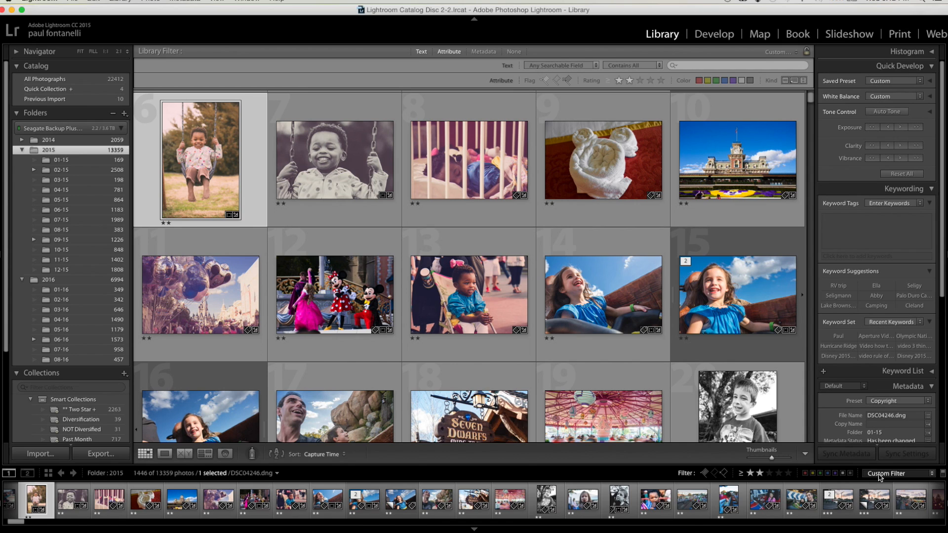
left_click(879, 475)
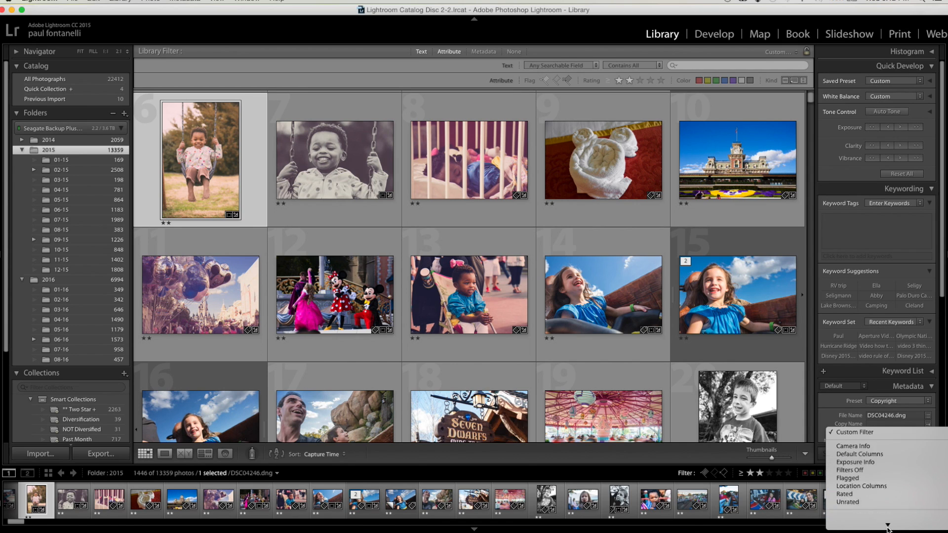
left_click(879, 507)
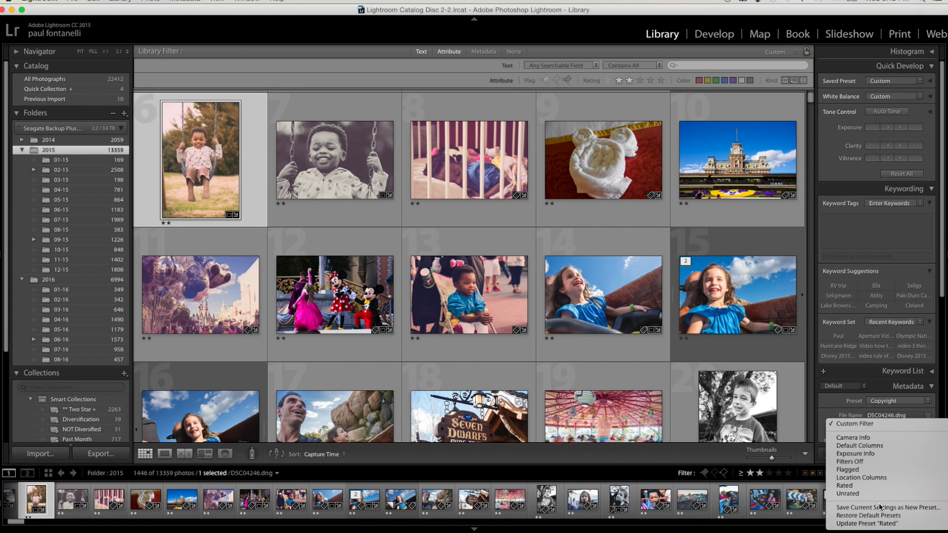
left_click(866, 465)
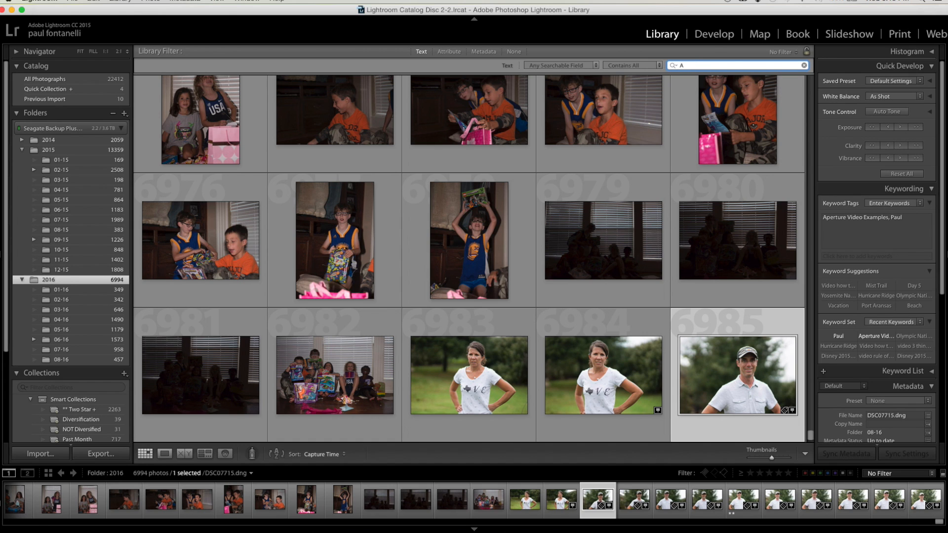
key("Return")
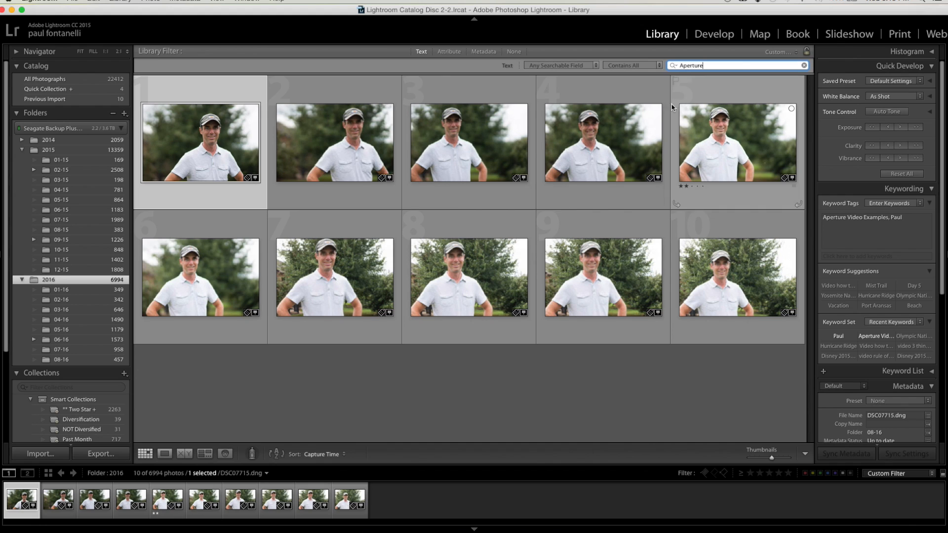
Switch to the Develop module, look through the found photos, and select the two-star photo DSC07719.dng
left_click(717, 38)
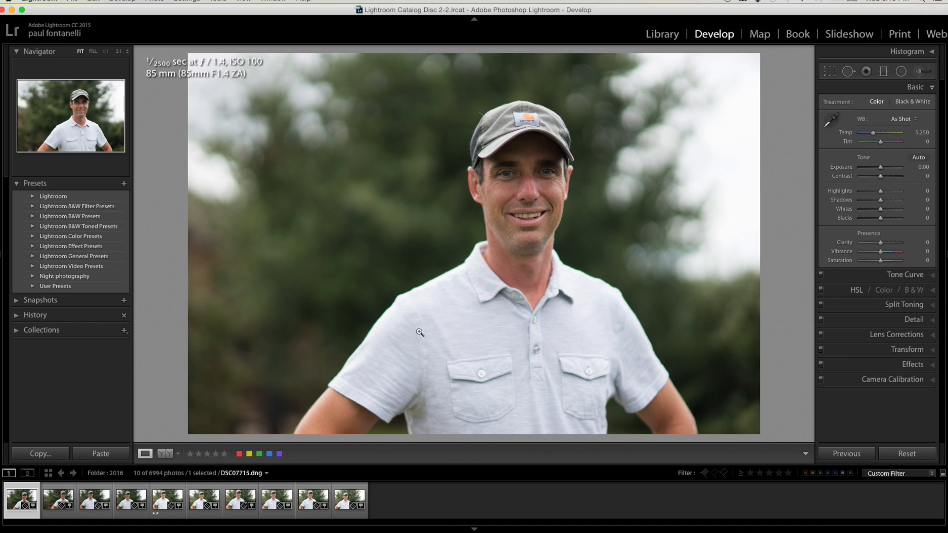
left_click(57, 490)
left_click(96, 488)
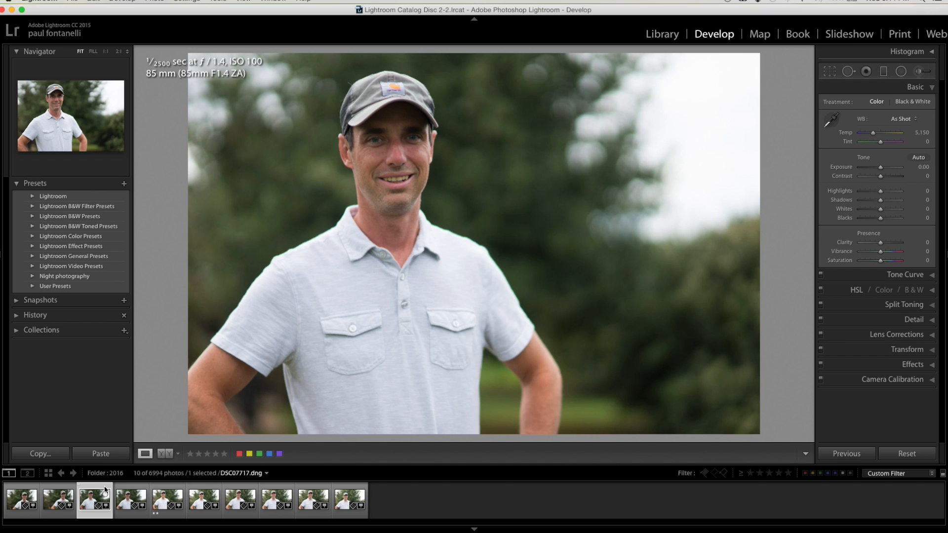
left_click(167, 490)
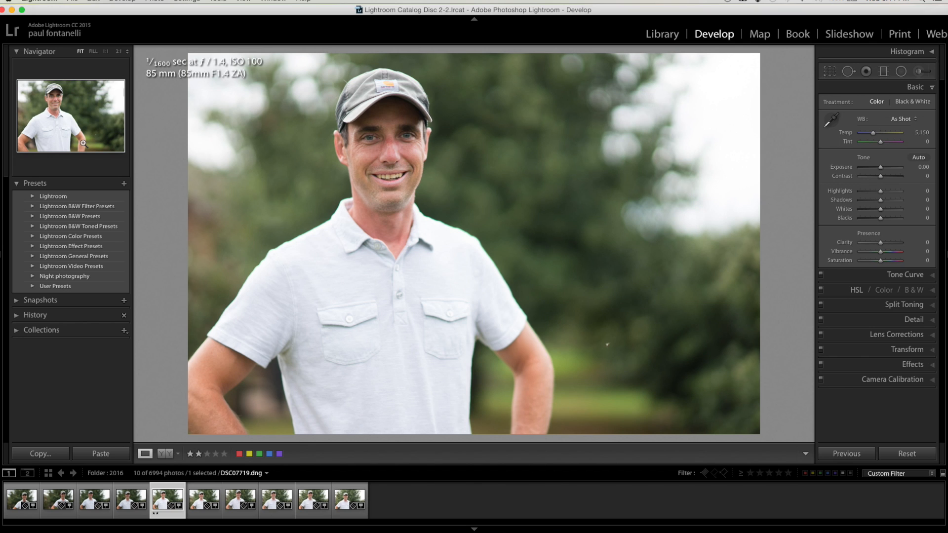
Inspect the face in DSC07719.dng at 1:1 magnification and return to the fitted view
left_click(106, 52)
left_click_drag(472, 372, 477, 383)
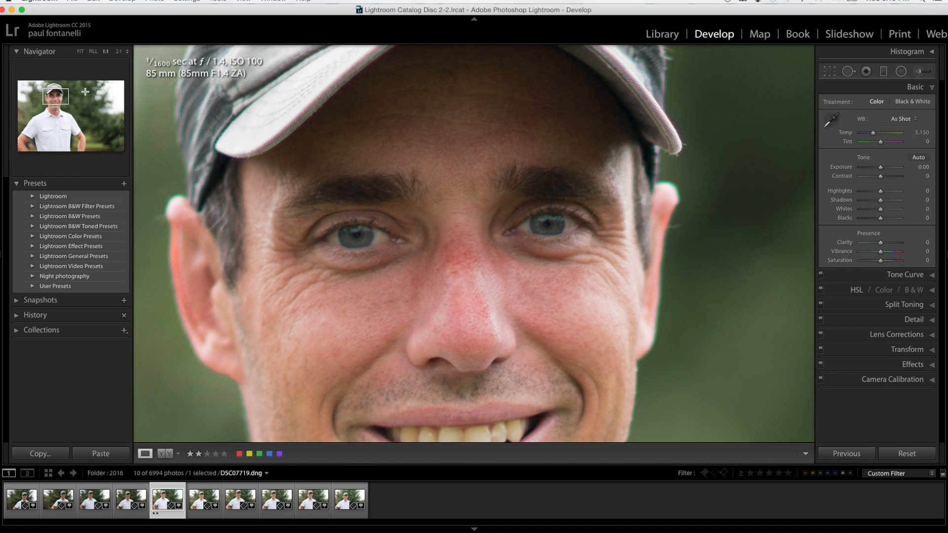
left_click(80, 52)
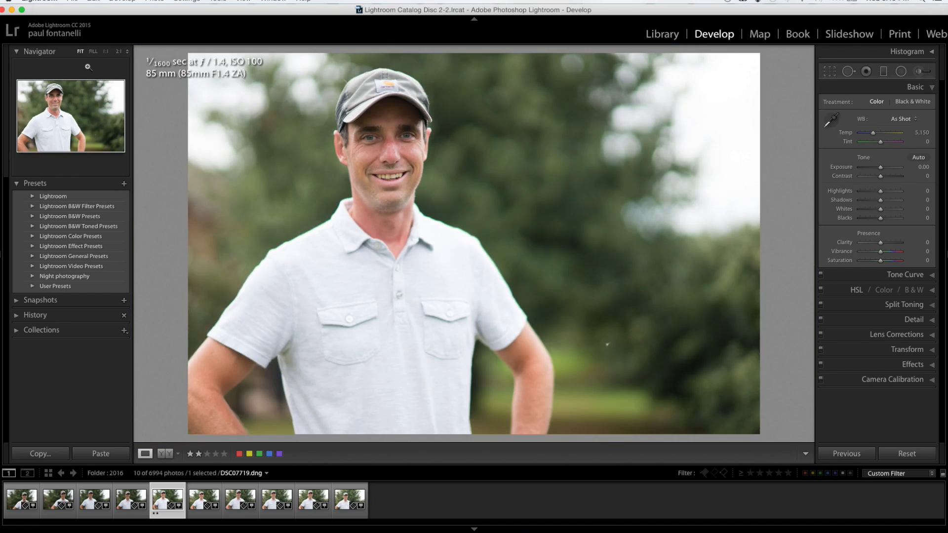
Try the B&W Look 1 preset on DSC07719.dng and undo it
left_click(32, 217)
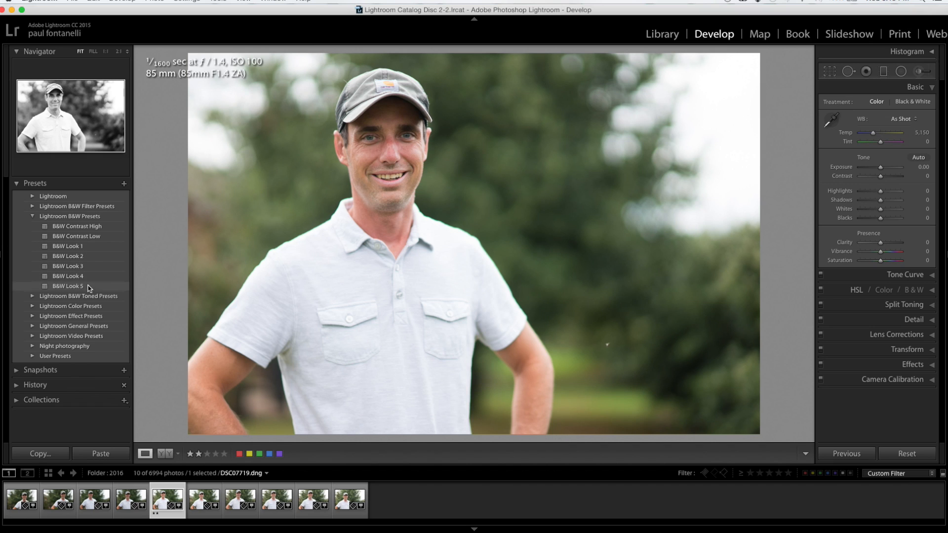
left_click(82, 247)
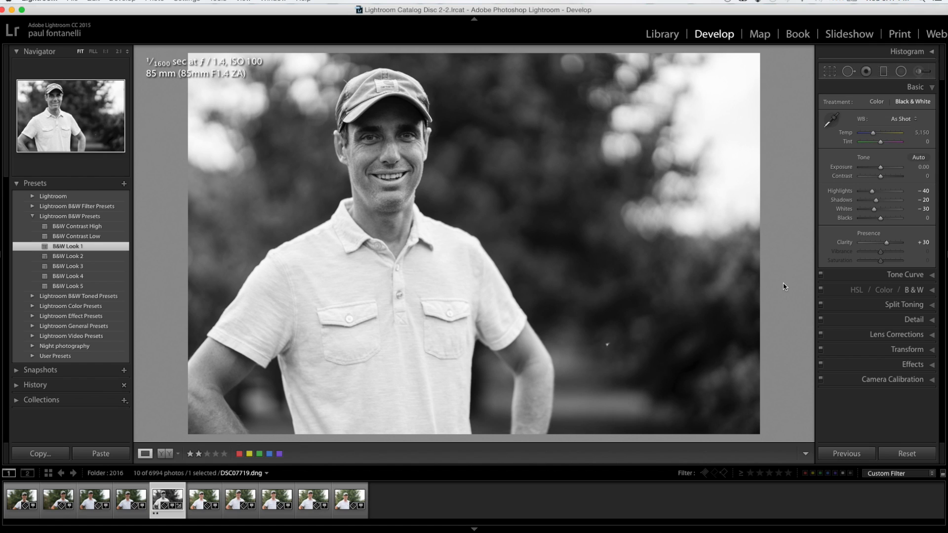
key("super+z")
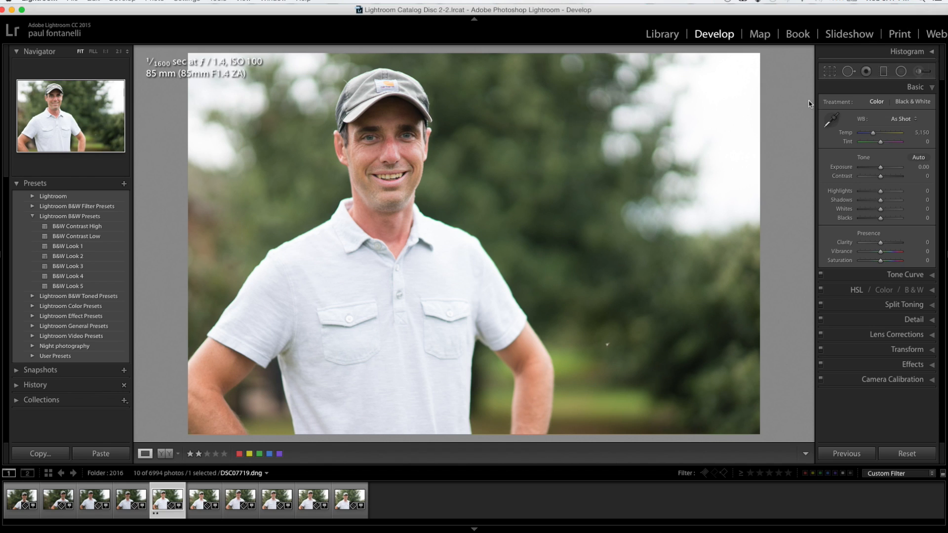
Crop DSC07719.dng more tightly around the man's head and upper body, keeping the original aspect ratio
left_click(830, 72)
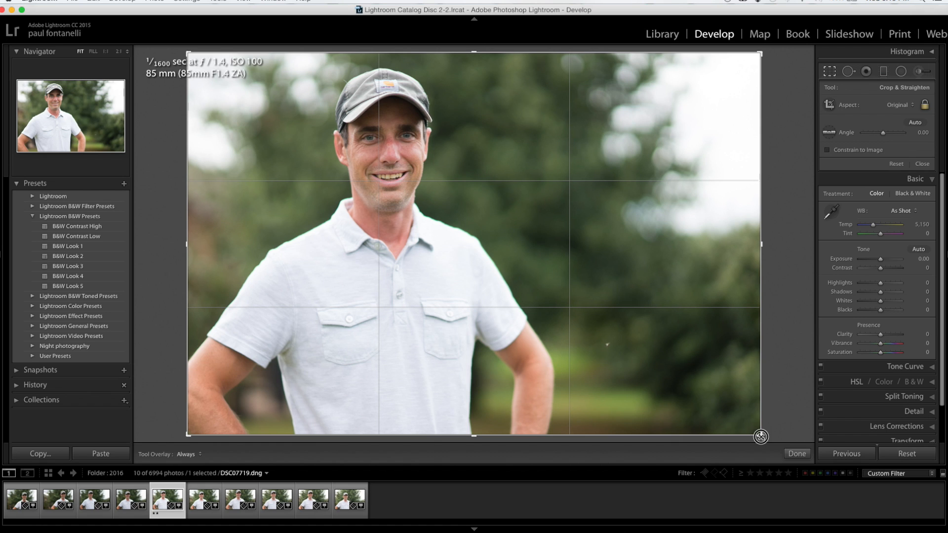
left_click_drag(760, 436, 722, 396)
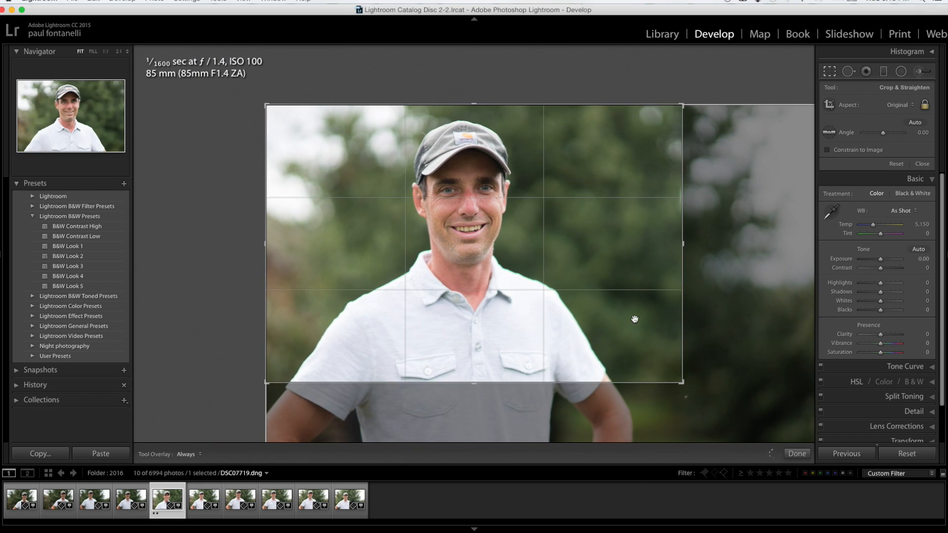
left_click_drag(634, 317, 591, 335)
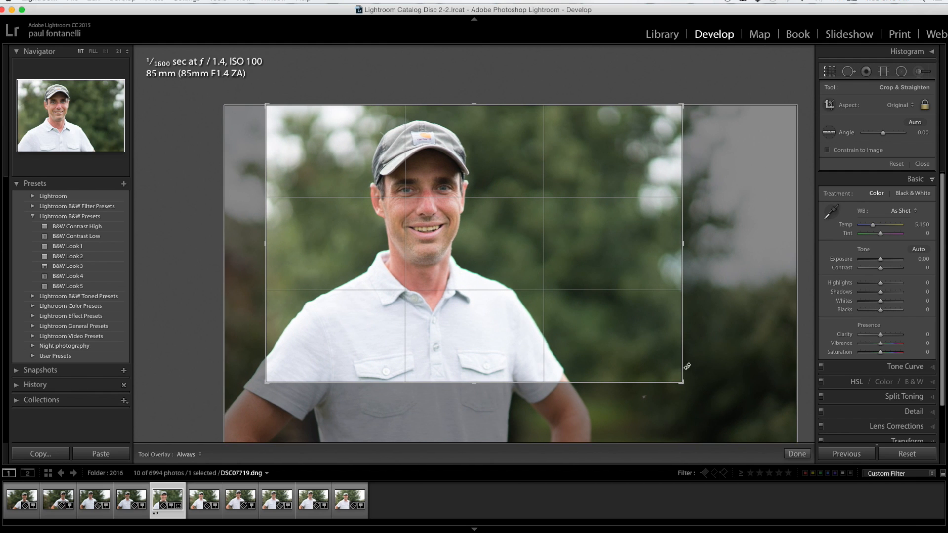
left_click_drag(681, 377, 642, 368)
left_click(797, 452)
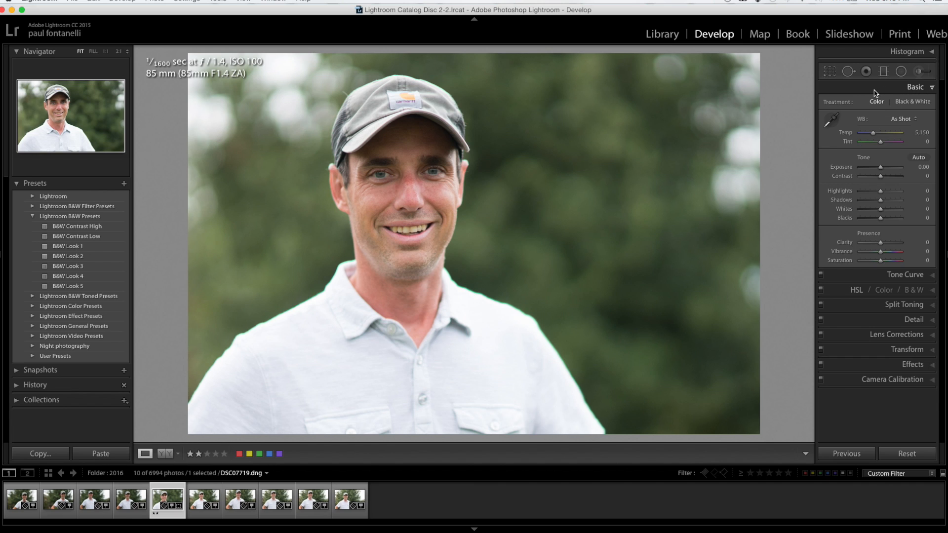
Try the Black & White treatment and a warmer color temperature, reverting to Color treatment and As Shot white balance
left_click(908, 103)
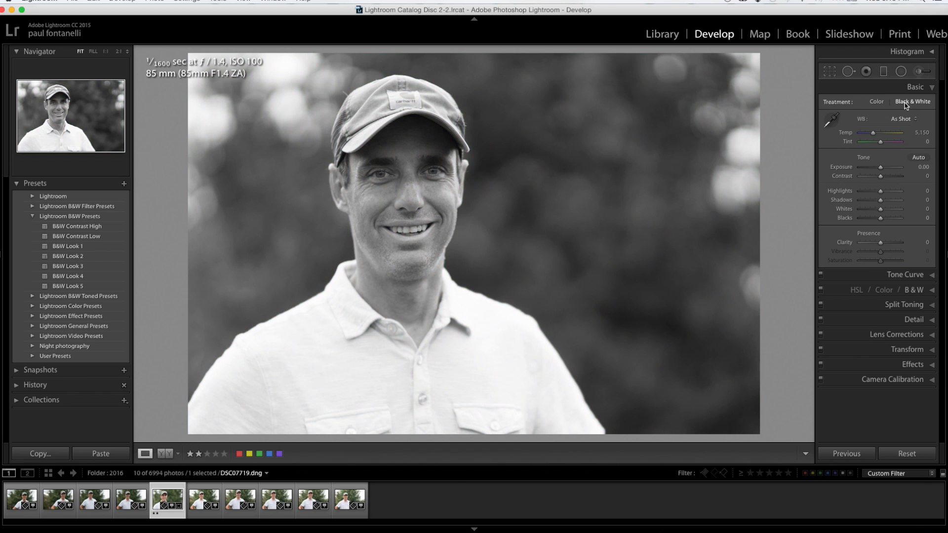
left_click(878, 103)
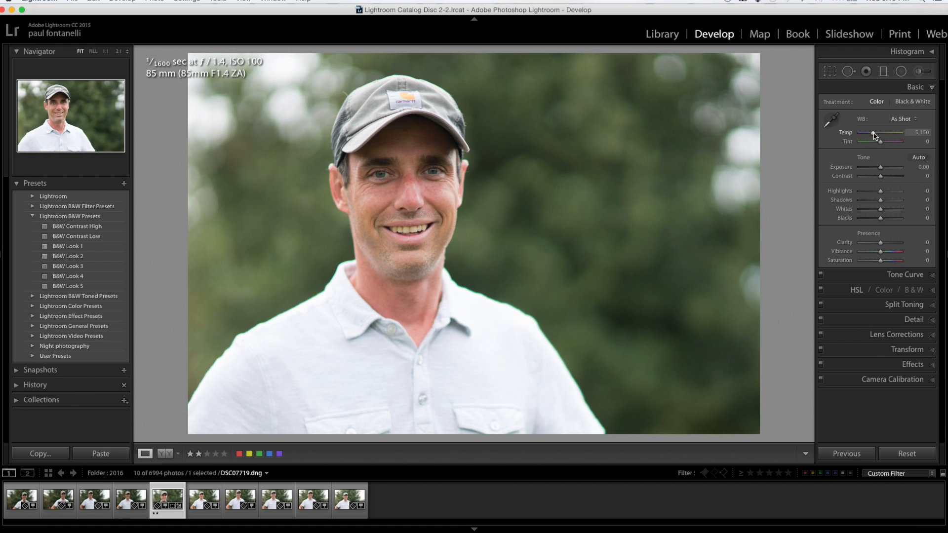
left_click_drag(873, 134, 887, 137)
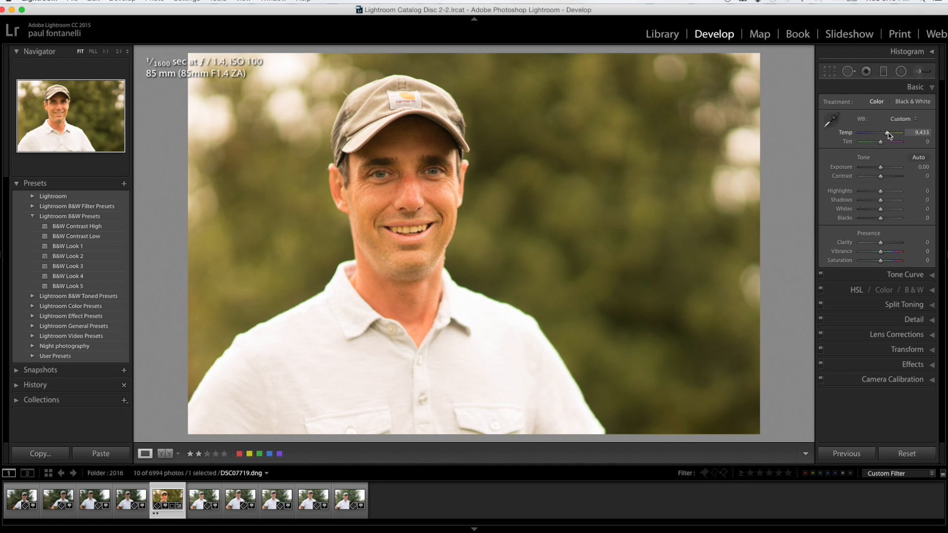
mouse_move(888, 135)
left_mouse_down()
mouse_move(853, 131)
mouse_move(900, 137)
mouse_move(882, 136)
left_mouse_up()
left_click(899, 119)
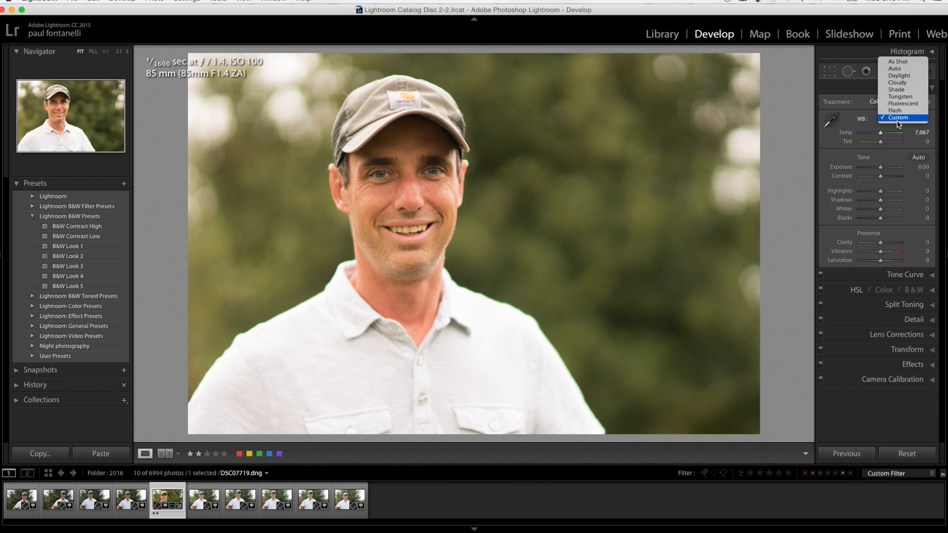
left_click(898, 61)
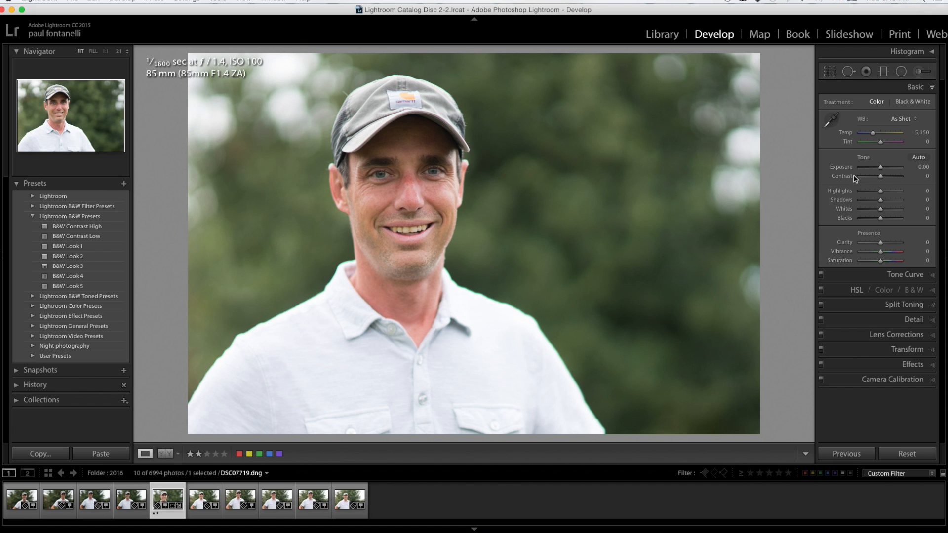
Select the darker photo DSC07717.dng and raise its exposure to +0.80
left_click_drag(882, 171, 879, 169)
left_click(96, 492)
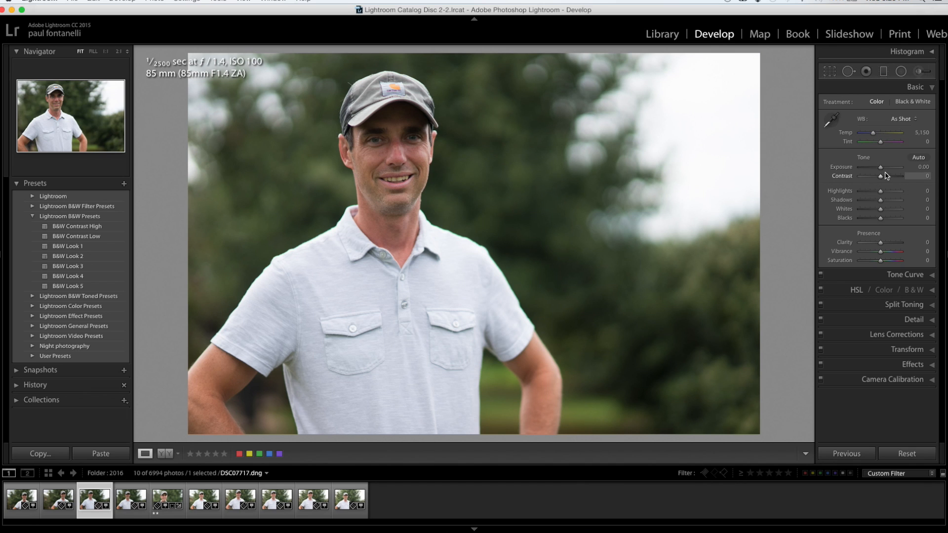
left_click_drag(882, 170, 884, 171)
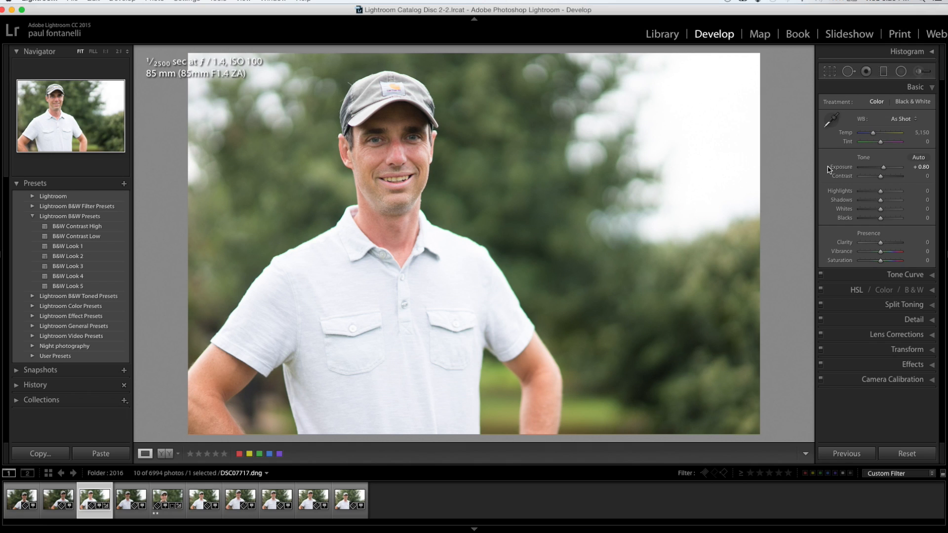
Try stronger contrast on DSC07717.dng and settle on a contrast value of +18
mouse_move(884, 168)
left_mouse_down()
mouse_move(891, 171)
mouse_move(872, 172)
mouse_move(887, 180)
left_mouse_up()
key("super+z")
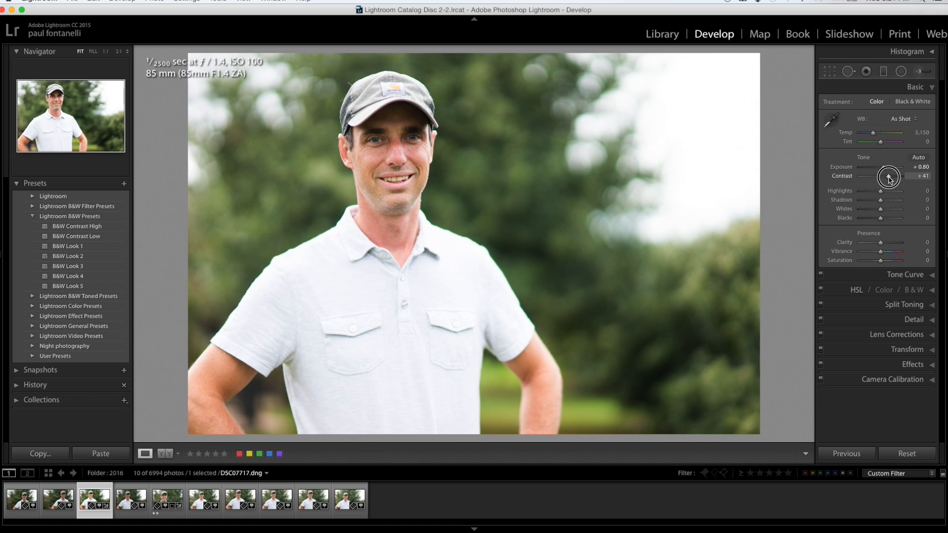
mouse_move(885, 179)
left_mouse_down()
mouse_move(866, 178)
mouse_move(905, 182)
mouse_move(883, 180)
left_mouse_up()
mouse_move(884, 180)
left_mouse_down()
mouse_move(902, 181)
mouse_move(885, 179)
left_mouse_up()
left_click_drag(884, 180, 885, 180)
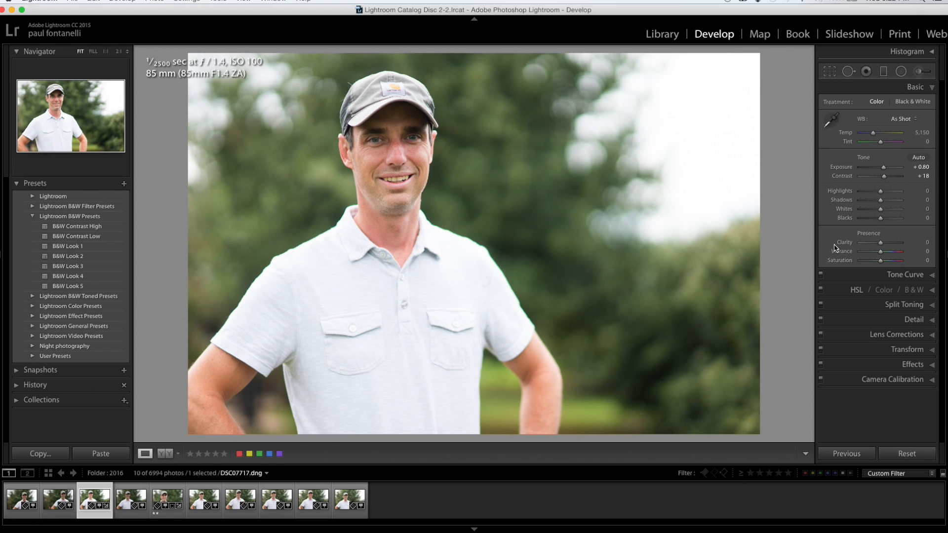
Examine the Tone Curve, HSL, Split Toning and Detail settings, and return to the Basic adjustments
left_click(931, 275)
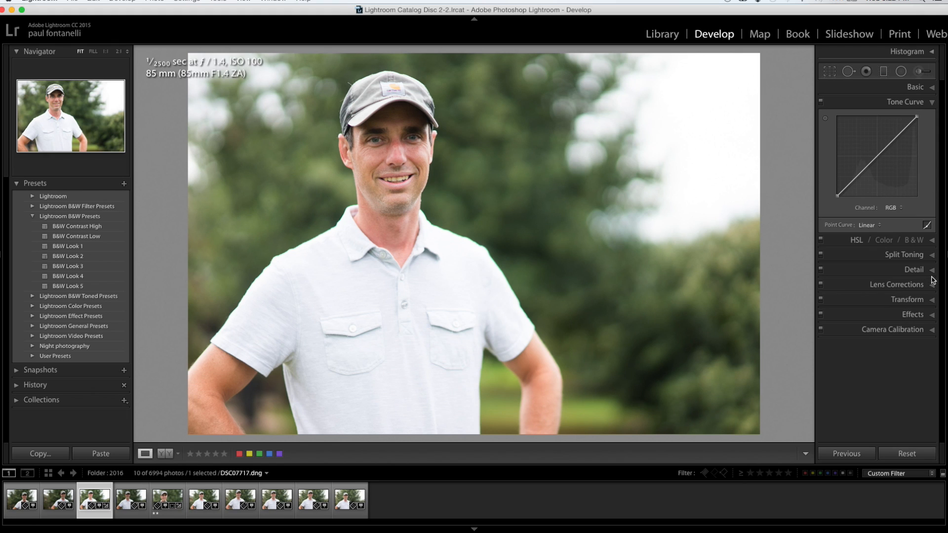
left_click(933, 242)
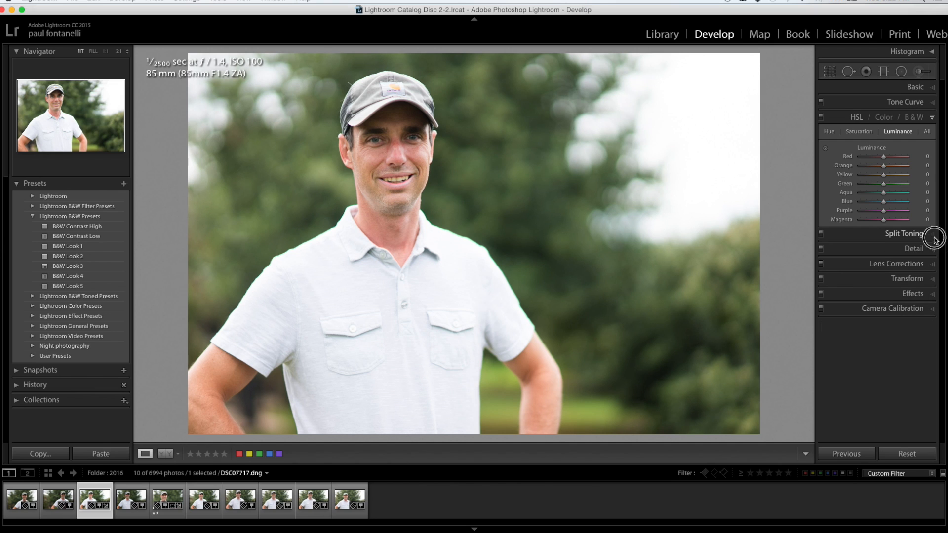
left_click(932, 235)
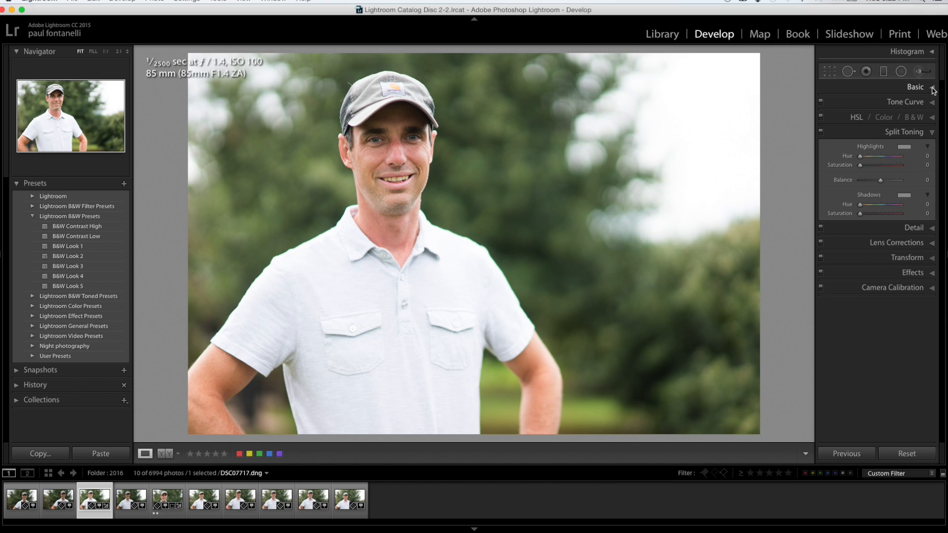
left_click(933, 230)
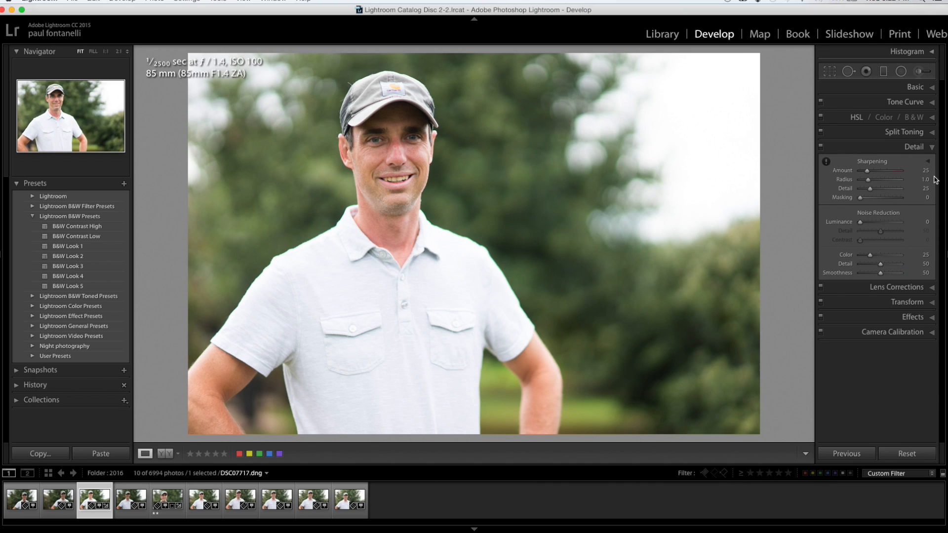
left_click(932, 88)
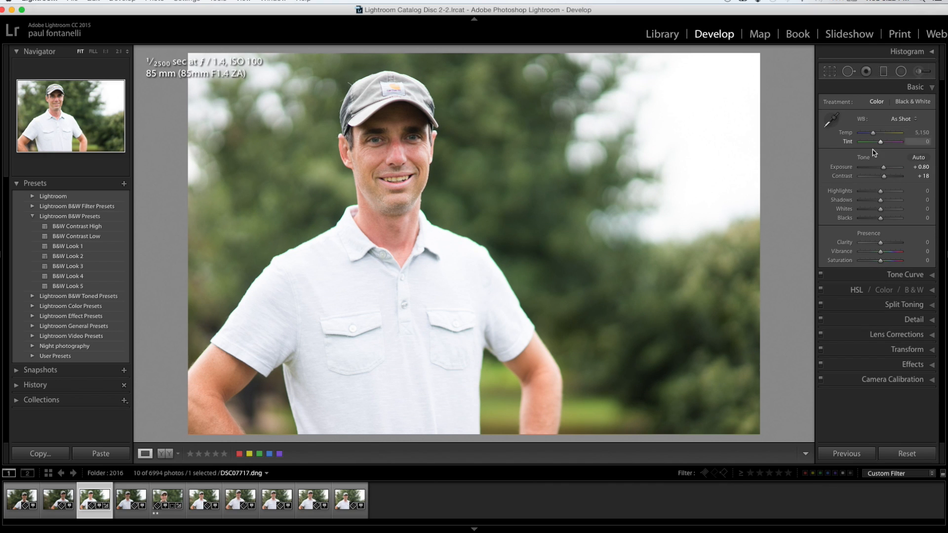